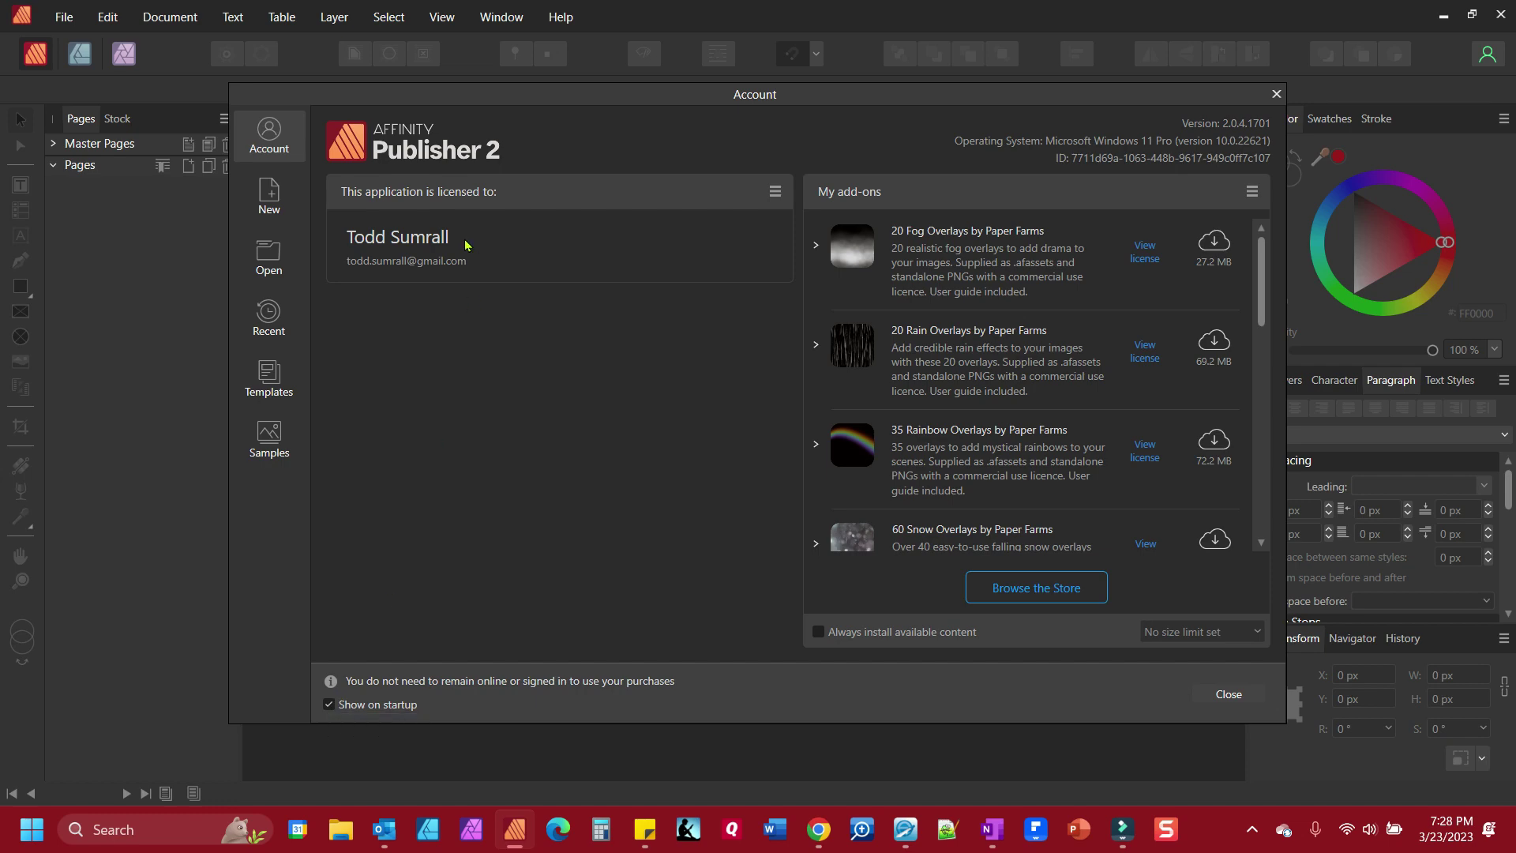
Step: Open the setup for a new document
{"action": "left_click", "coordinate": [278, 209]}
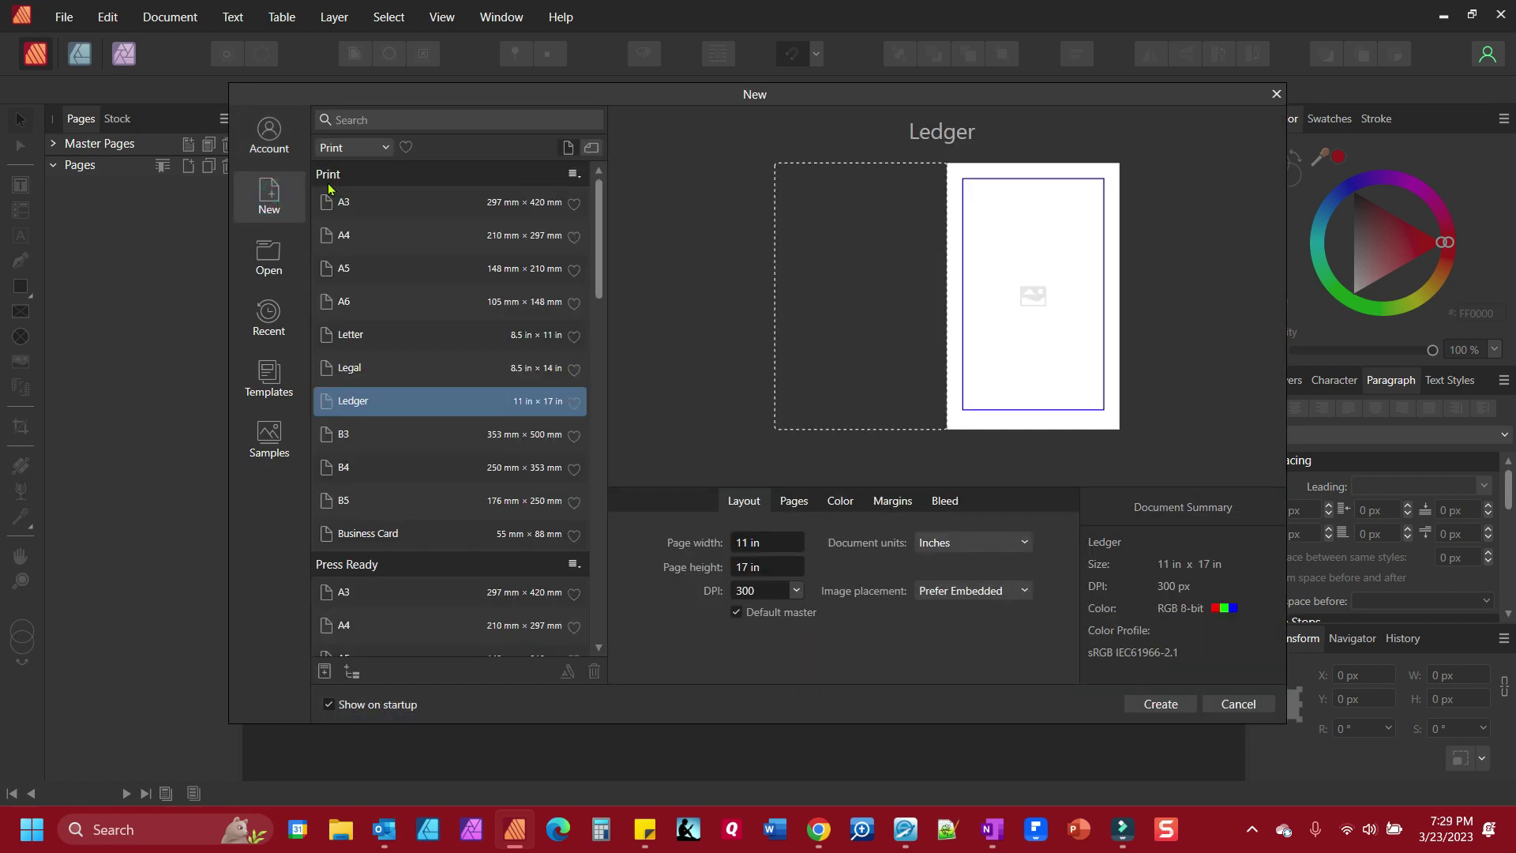
{"action": "left_click", "coordinate": [269, 135]}
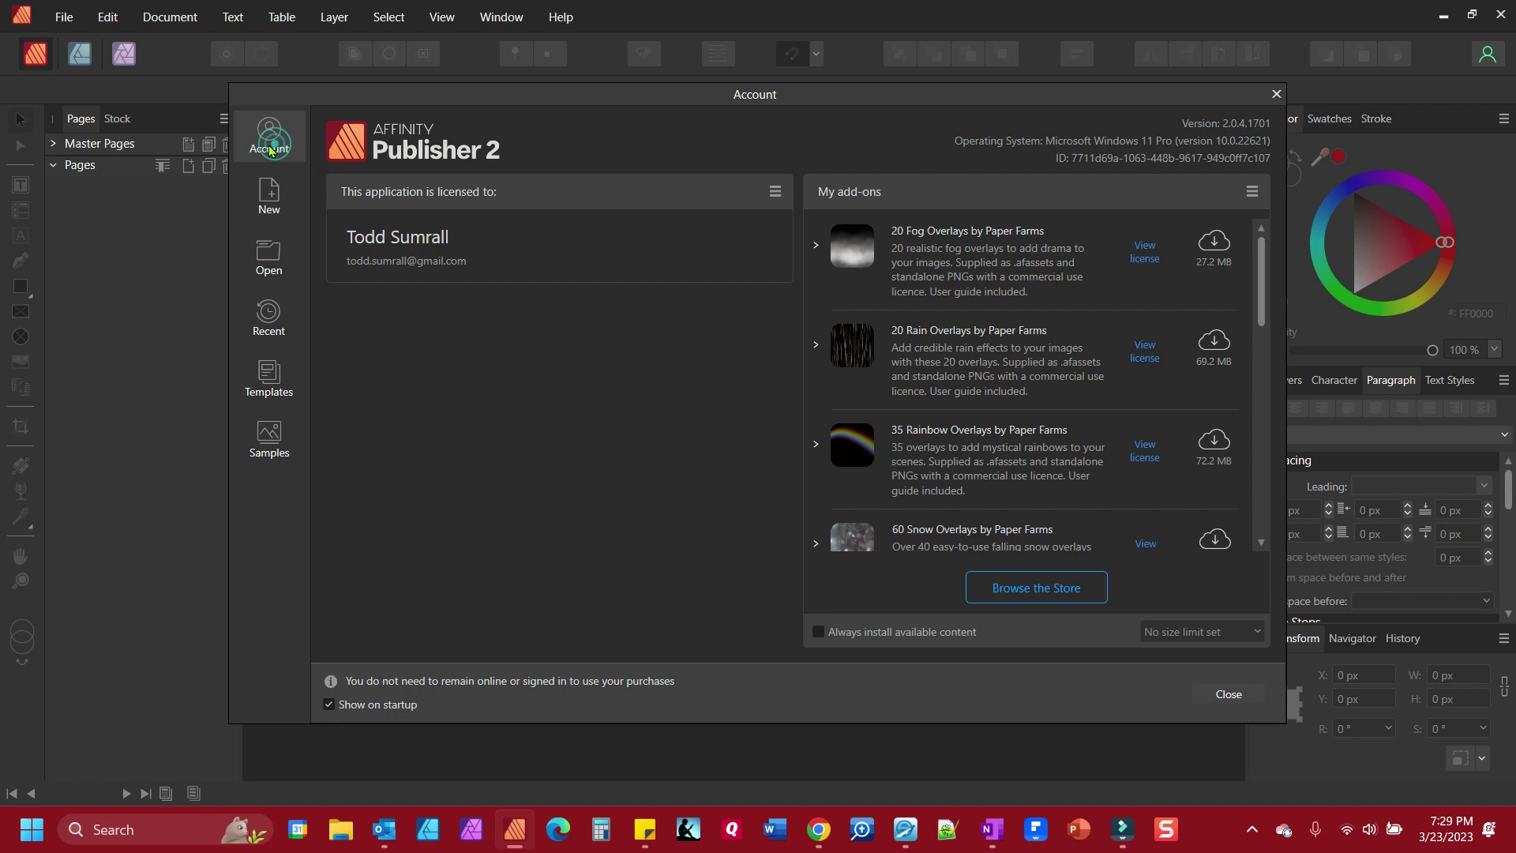
{"action": "left_click", "coordinate": [63, 16]}
{"action": "left_click", "coordinate": [75, 59]}
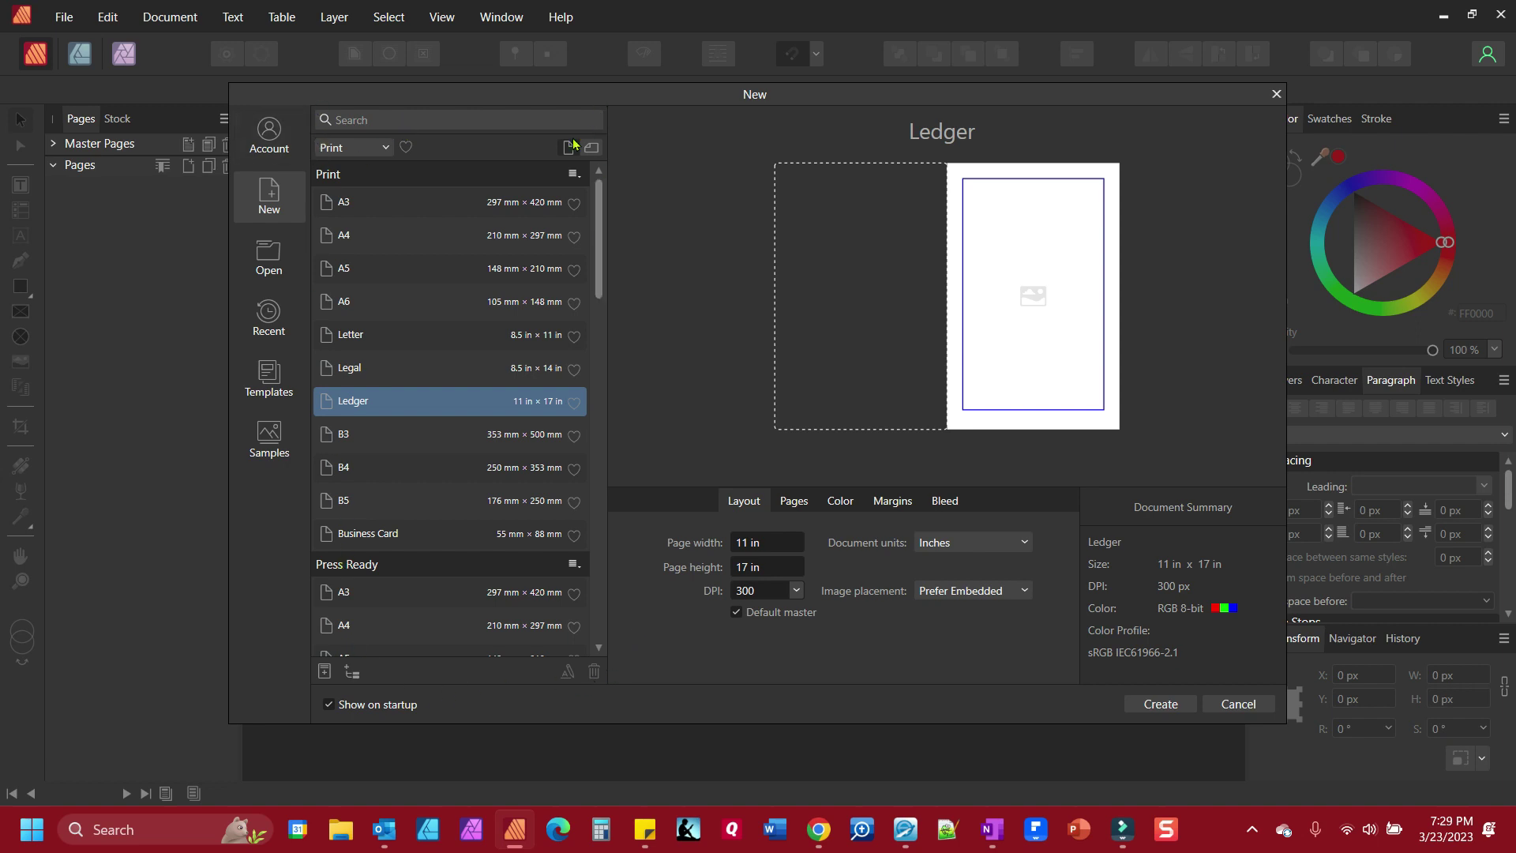
Step: Look through the preset categories and the list of page sizes for new documents
{"action": "left_click", "coordinate": [381, 149]}
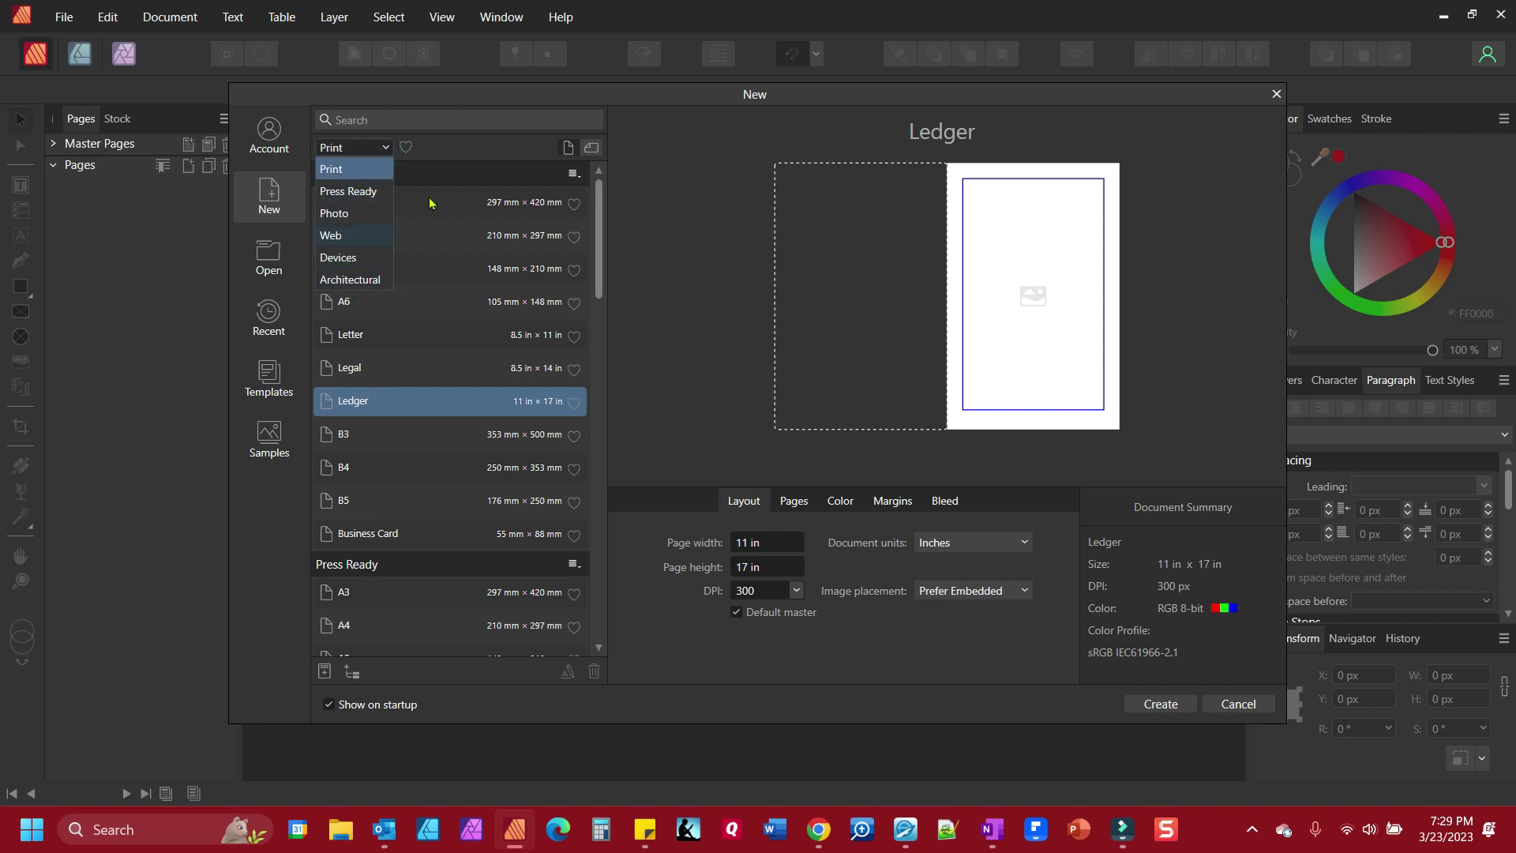
{"action": "left_click", "coordinate": [640, 203]}
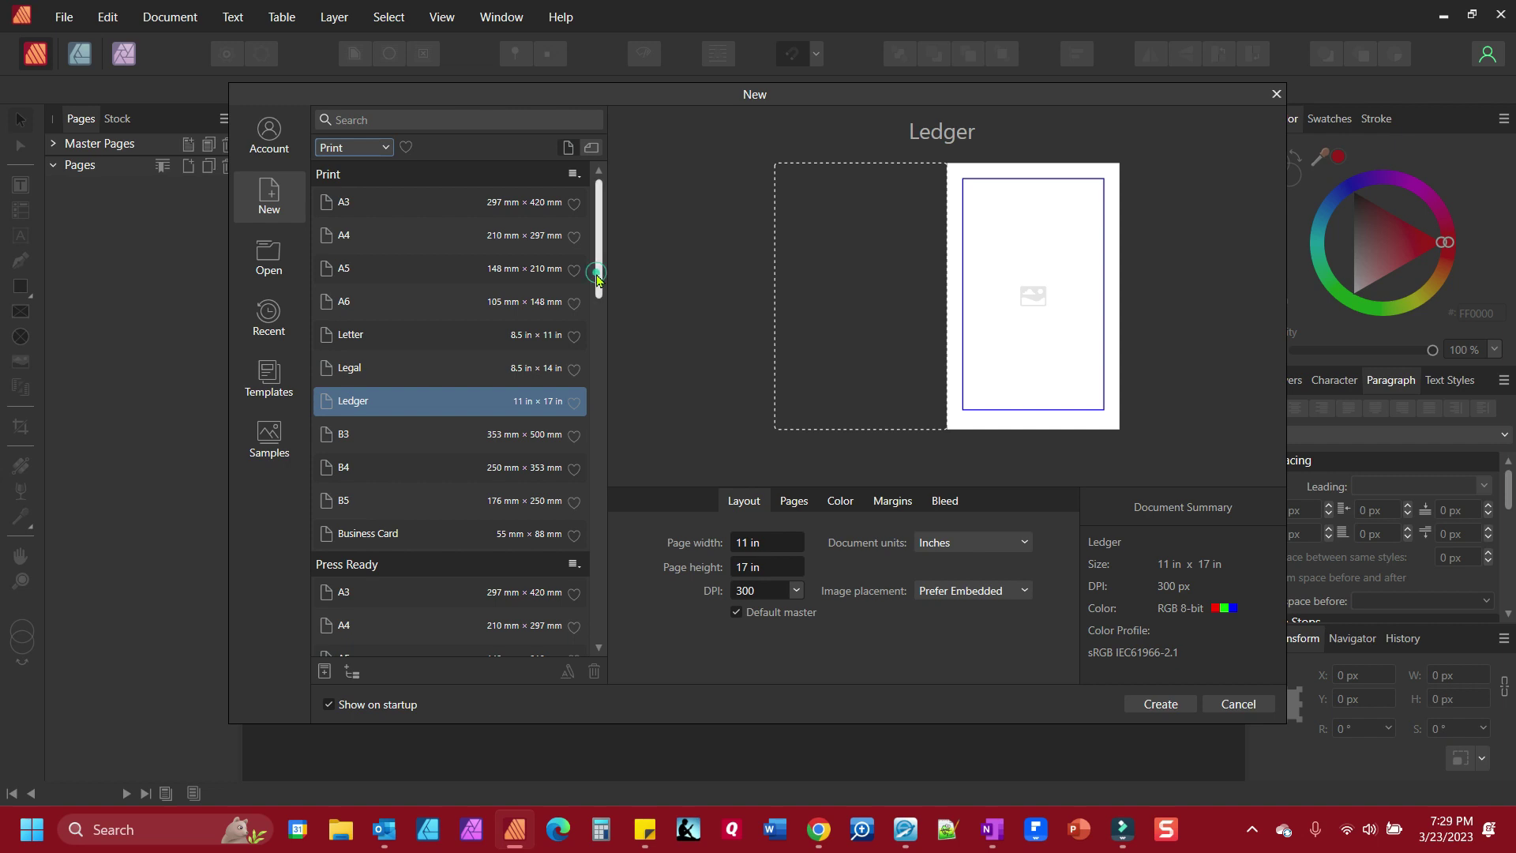
{"action": "scroll", "coordinate": [597, 273], "scroll_direction": "down", "scroll_amount": 5}
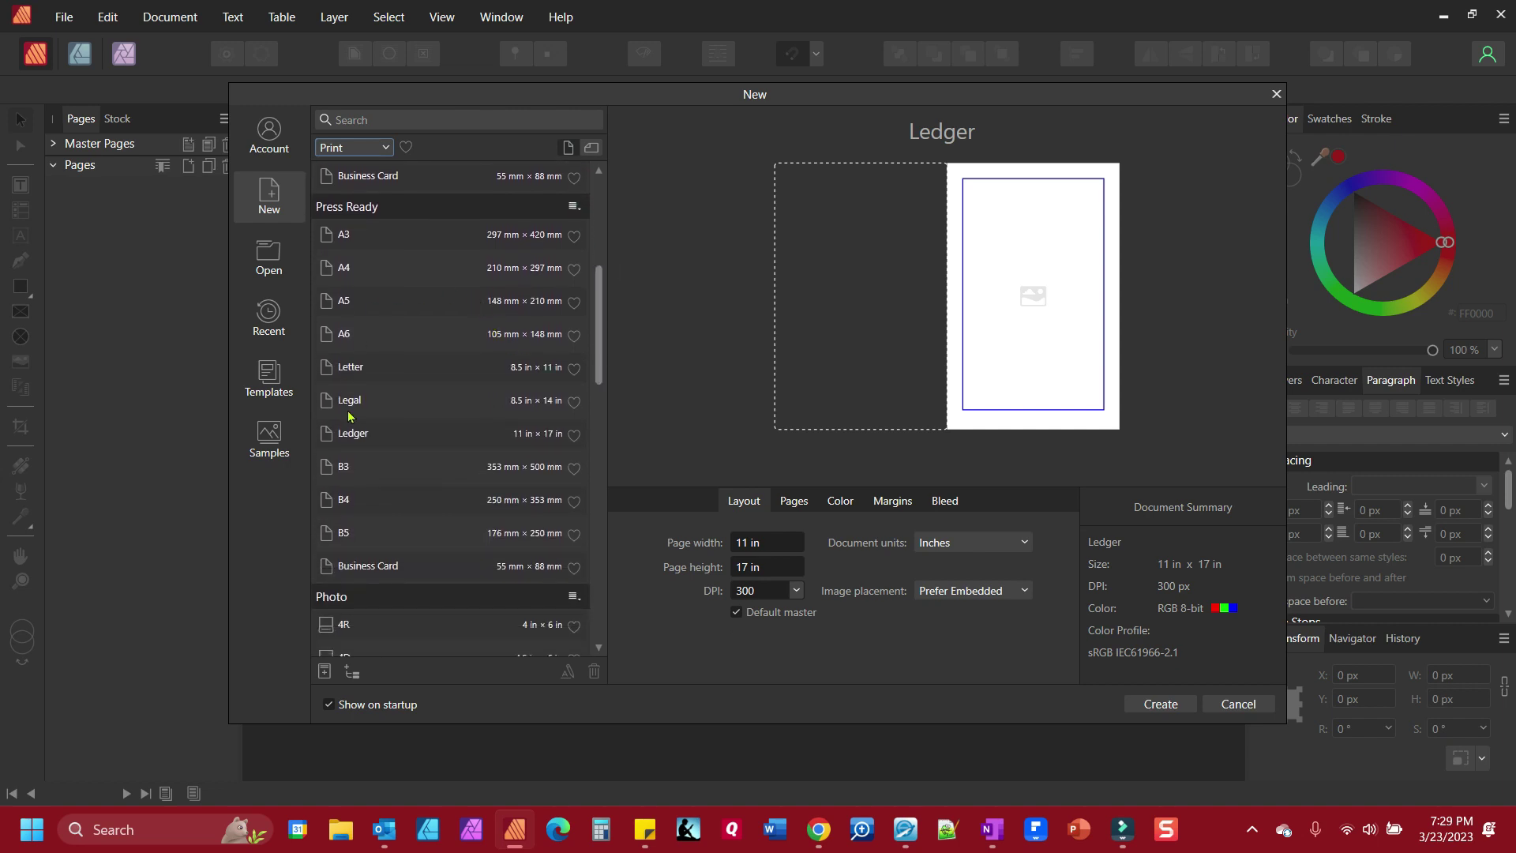
{"action": "left_click_drag", "start_coordinate": [603, 360], "coordinate": [613, 219]}
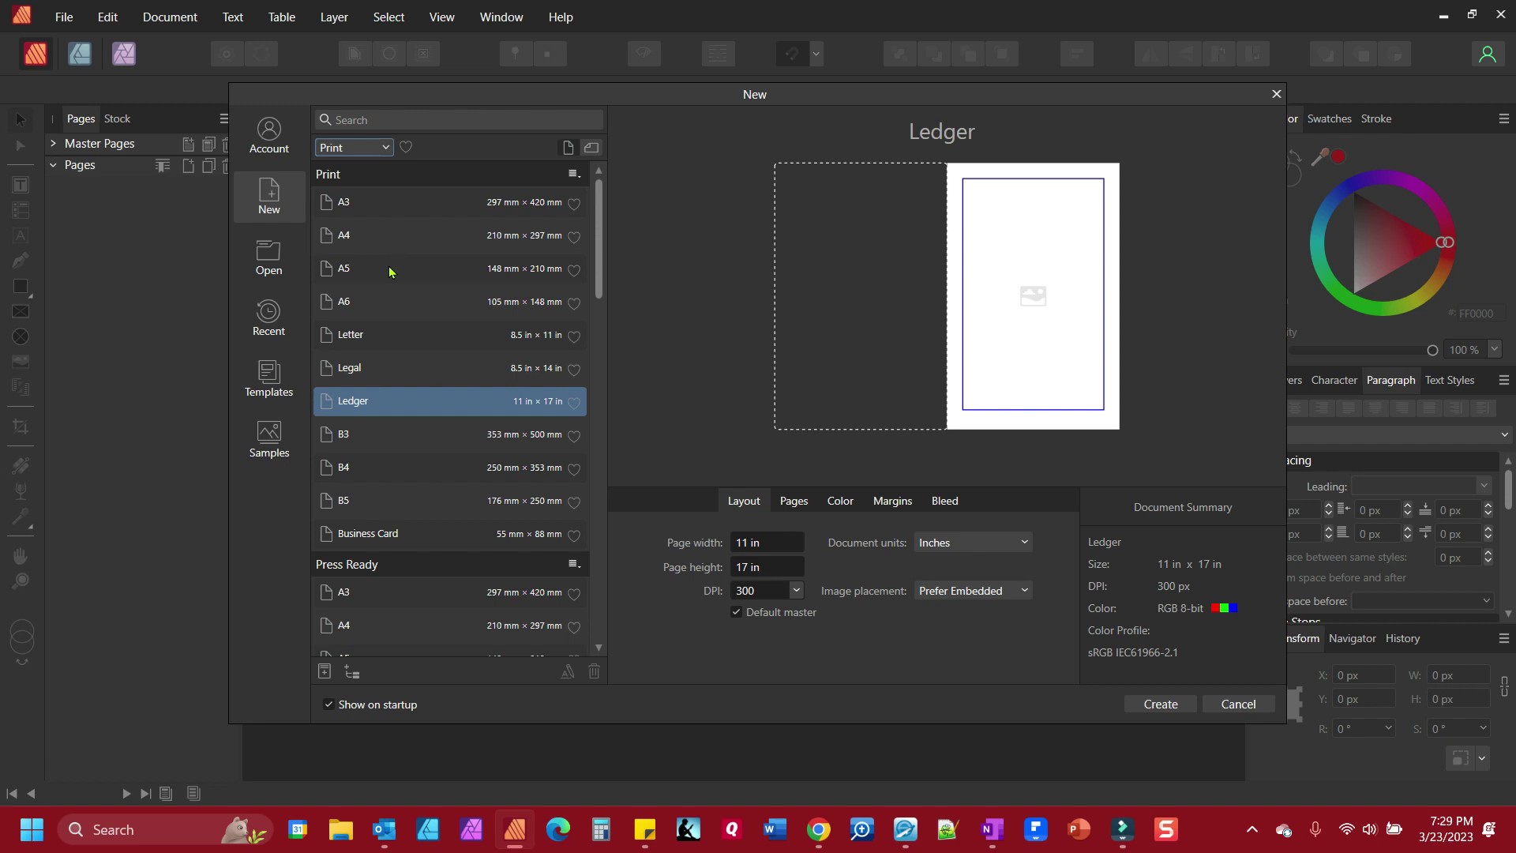
Step: Select the A4 print preset and review its document unit and DPI choices
{"action": "left_click", "coordinate": [409, 236]}
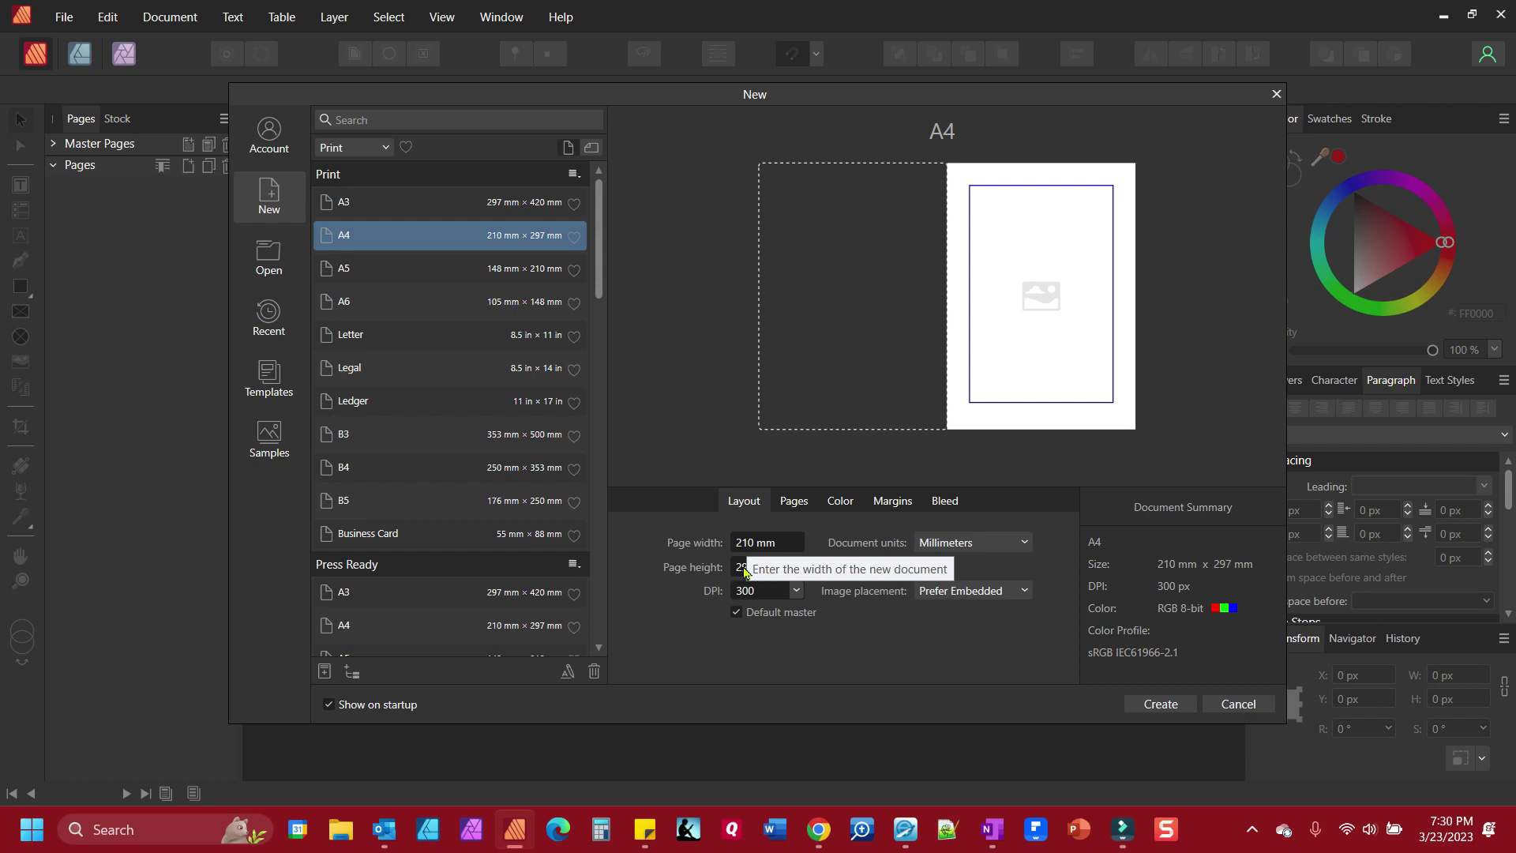
{"action": "left_click", "coordinate": [973, 543]}
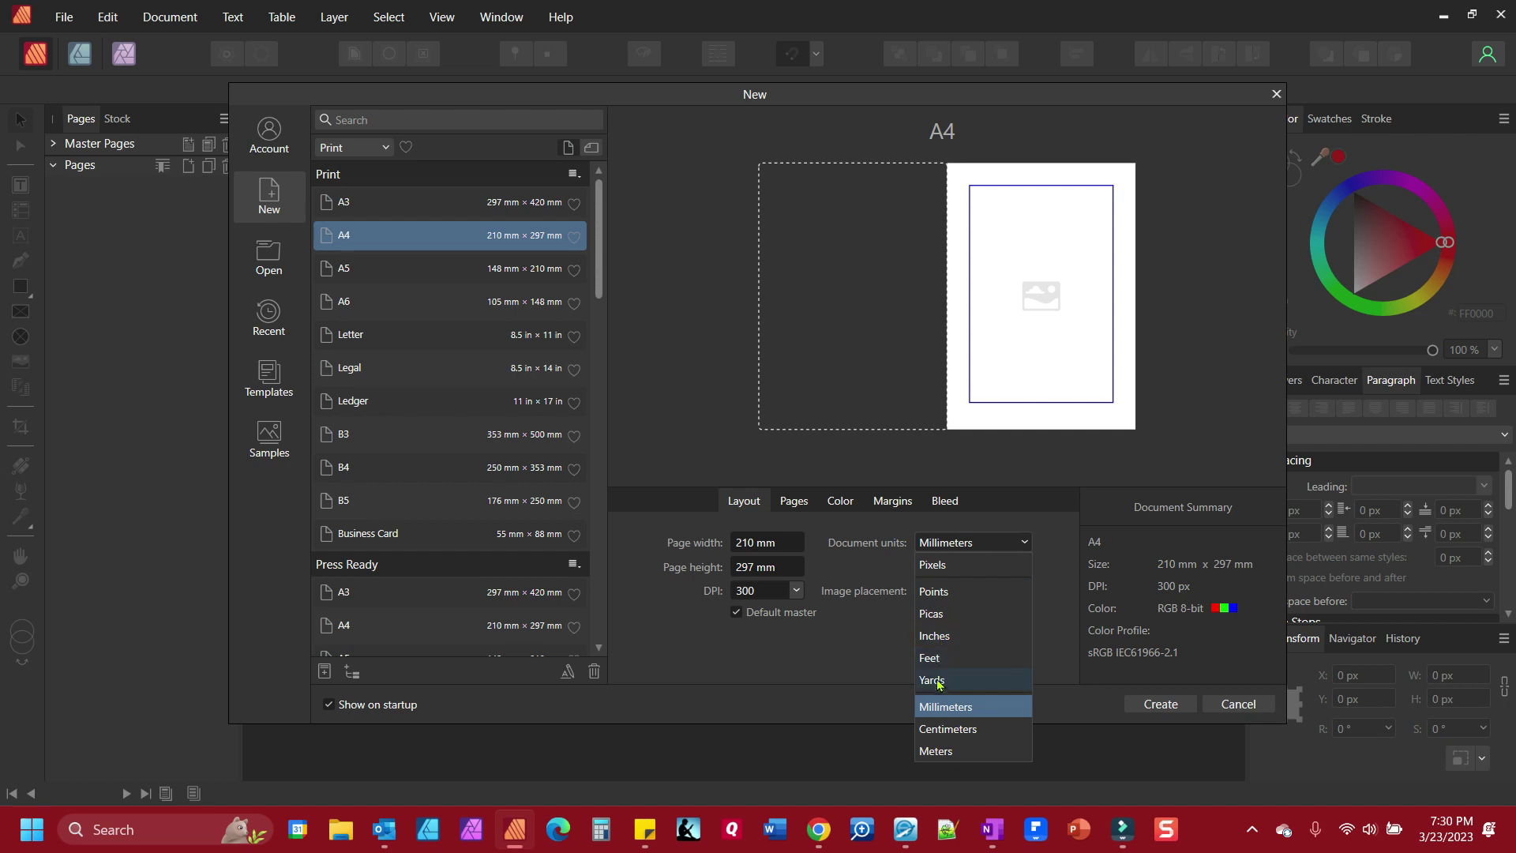
{"action": "left_click", "coordinate": [1052, 596]}
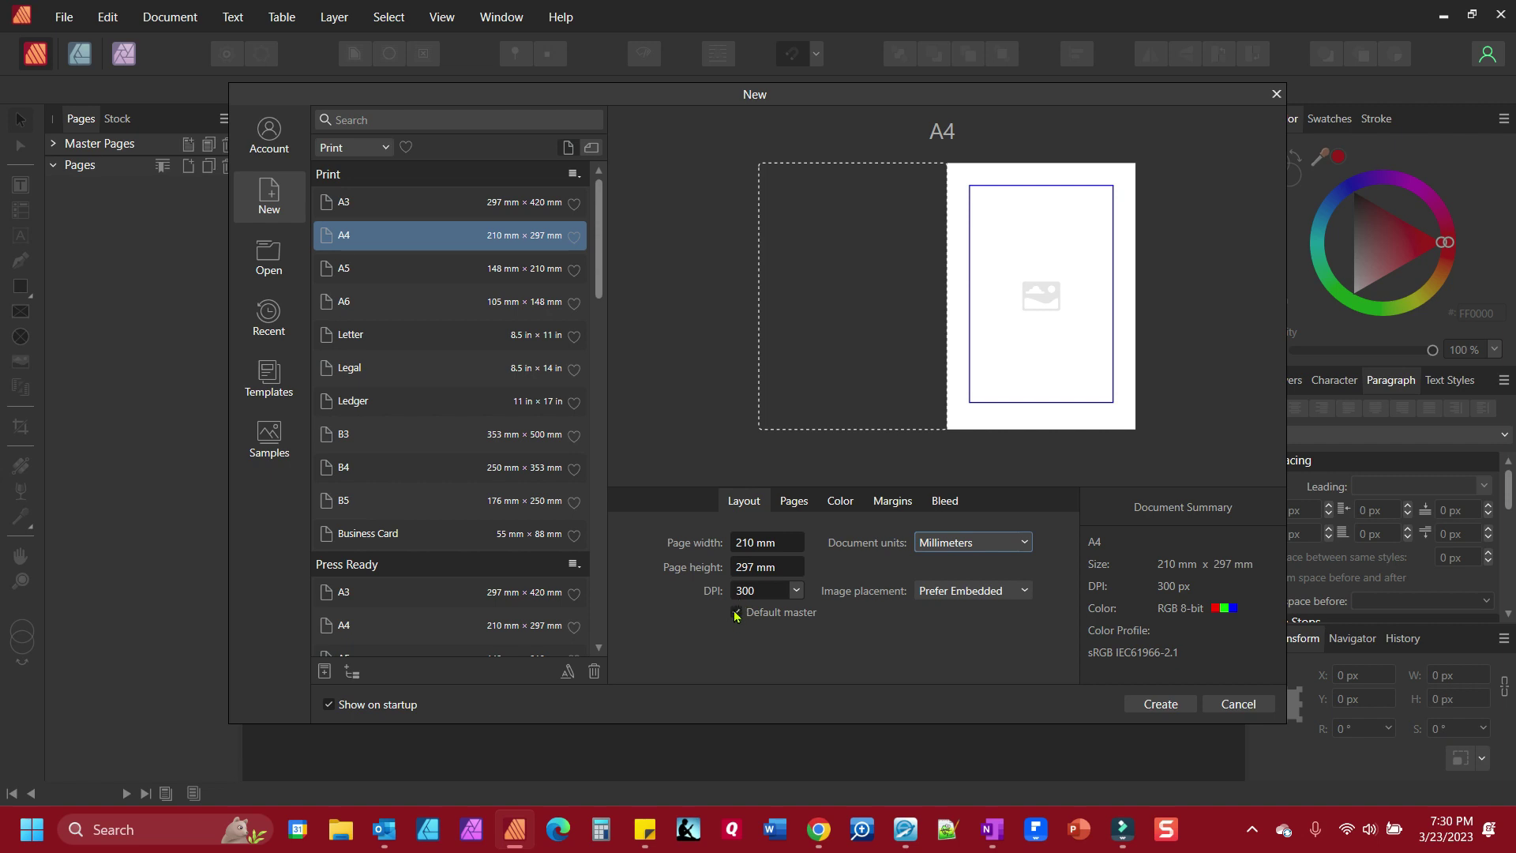
{"action": "left_click", "coordinate": [796, 590]}
{"action": "left_click", "coordinate": [796, 590]}
Step: Select the A5 print preset and set the number of pages to 1
{"action": "left_click", "coordinate": [463, 275]}
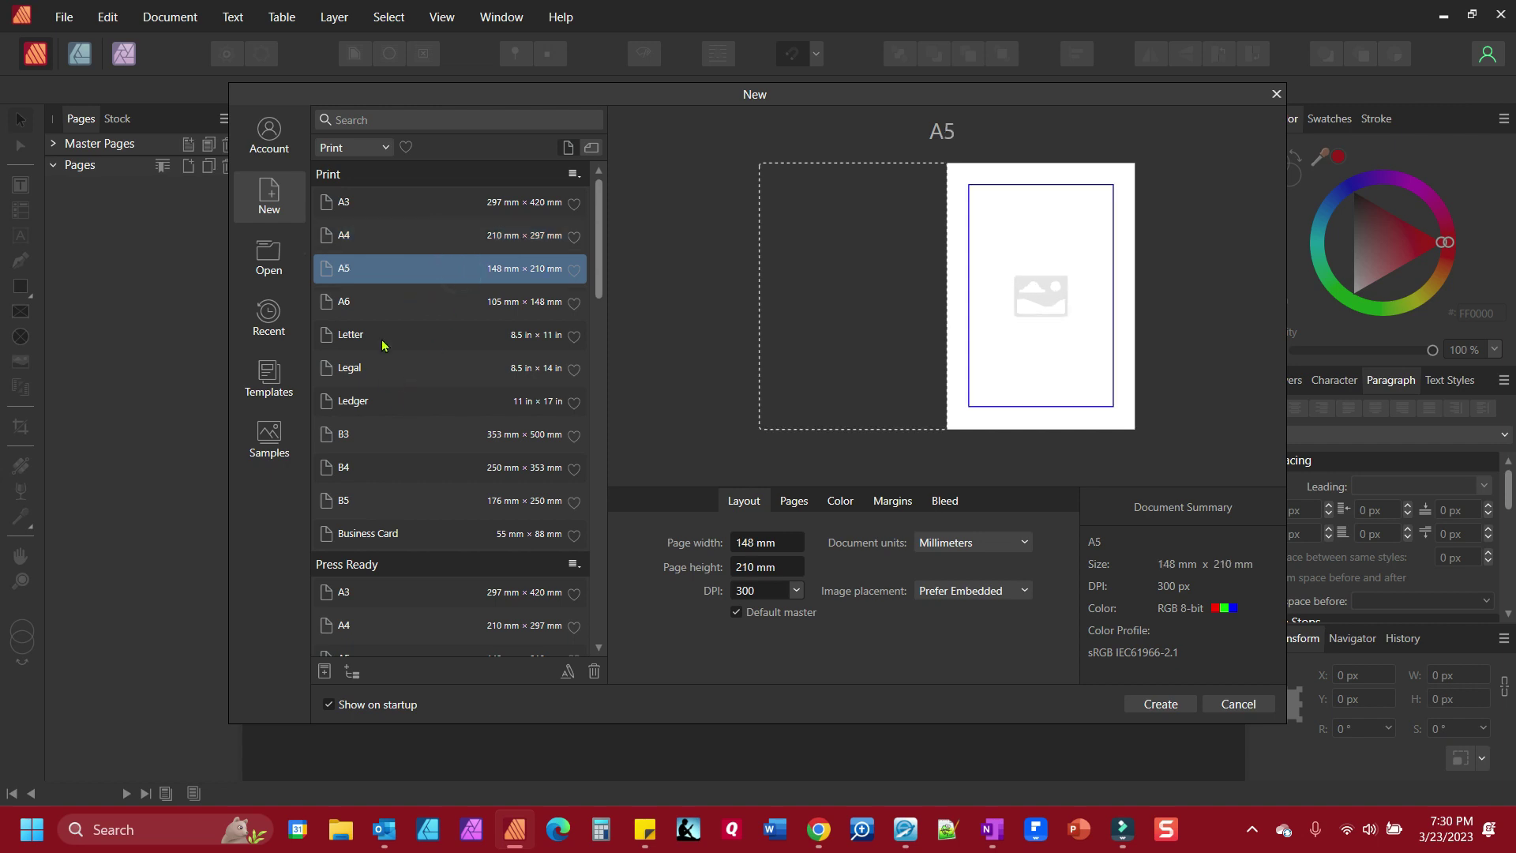
{"action": "left_click", "coordinate": [378, 146]}
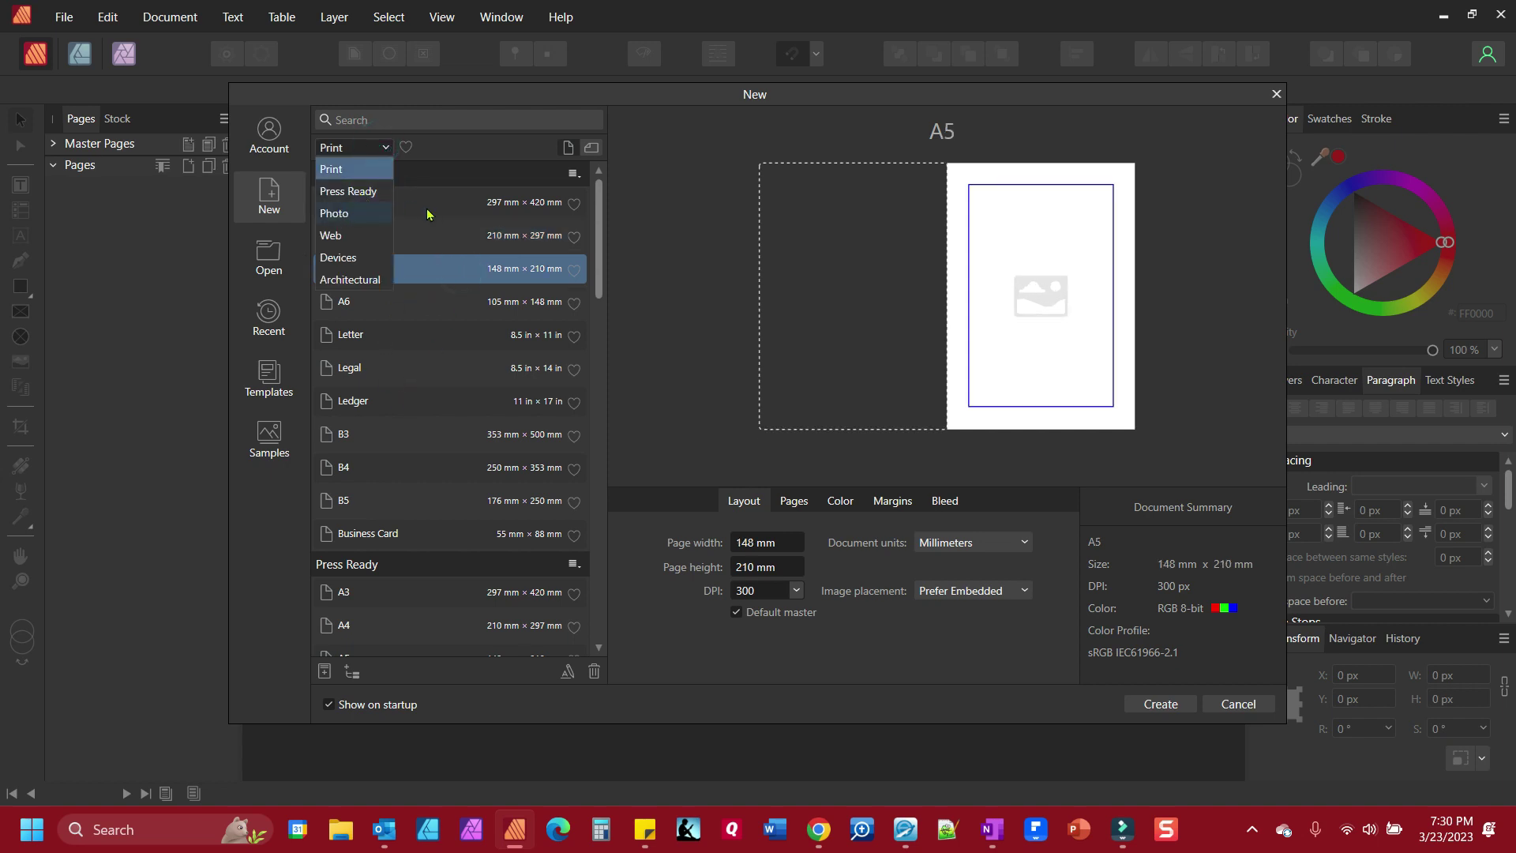
{"action": "left_click", "coordinate": [465, 179]}
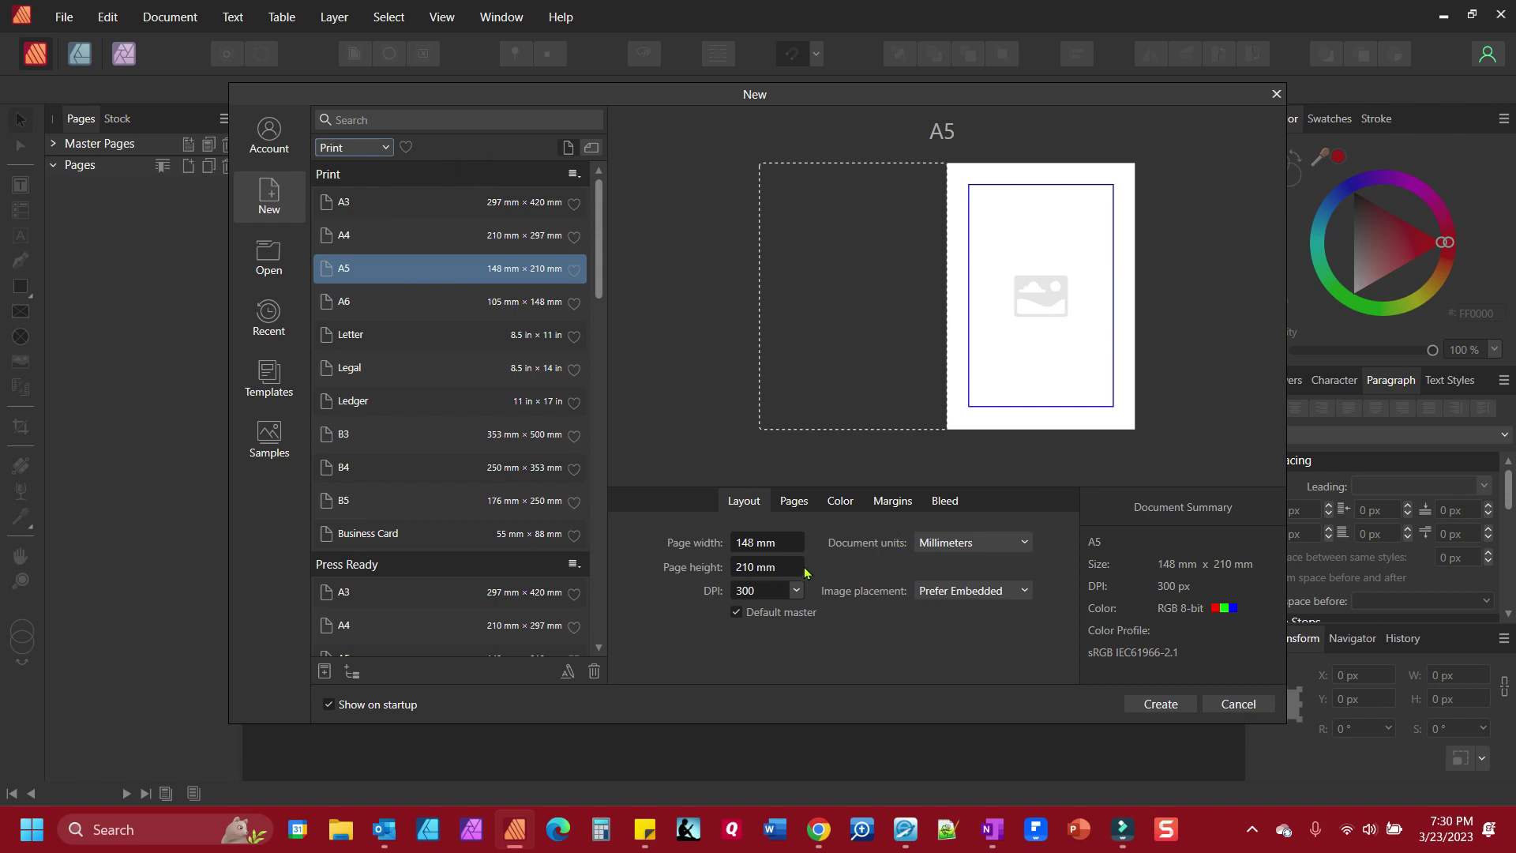
{"action": "left_click", "coordinate": [796, 502]}
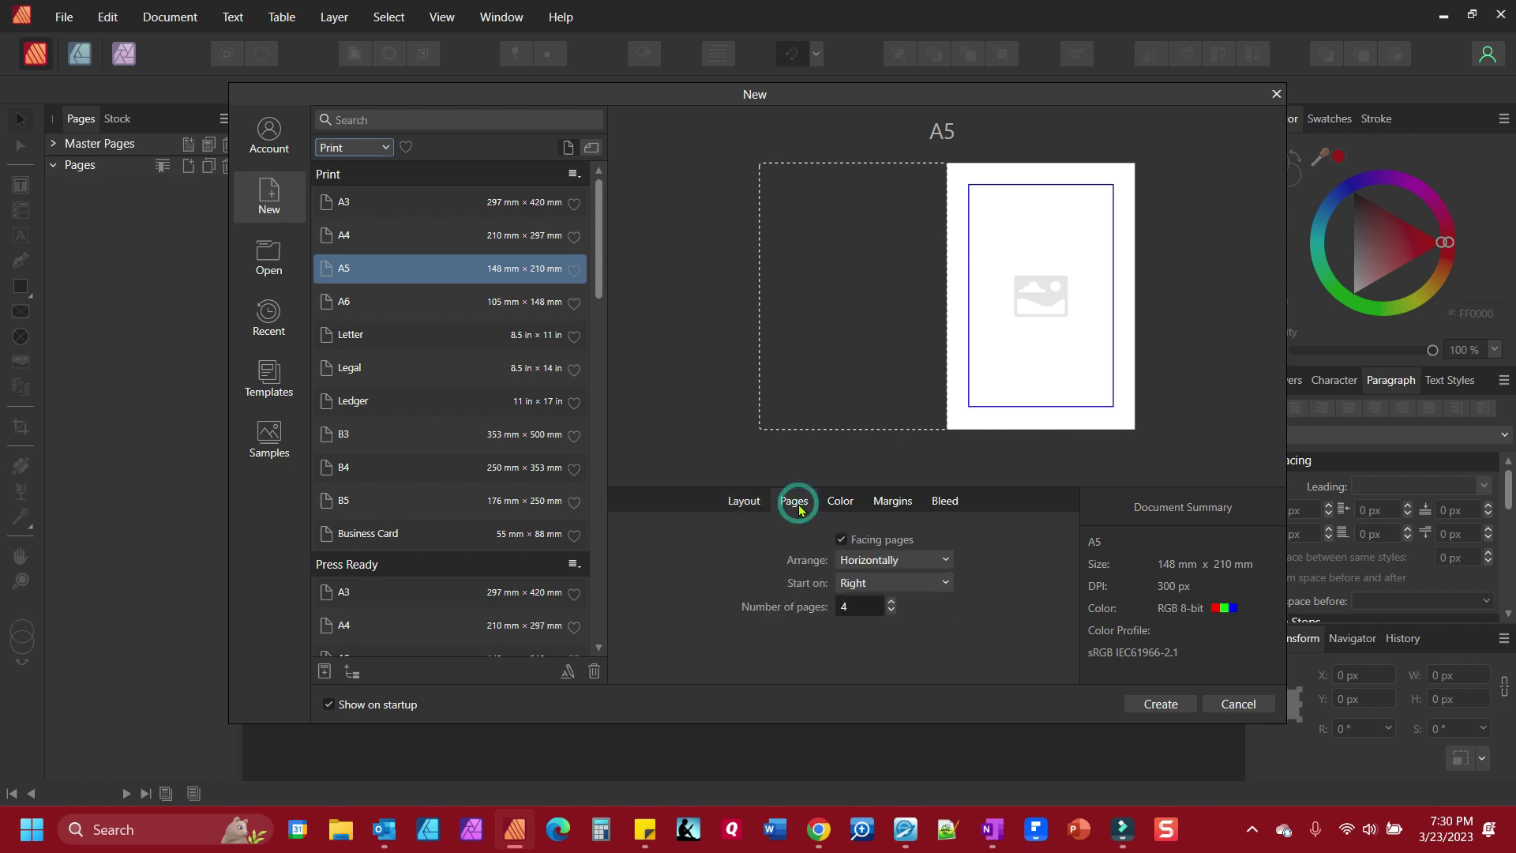
{"action": "left_click", "coordinate": [861, 606]}
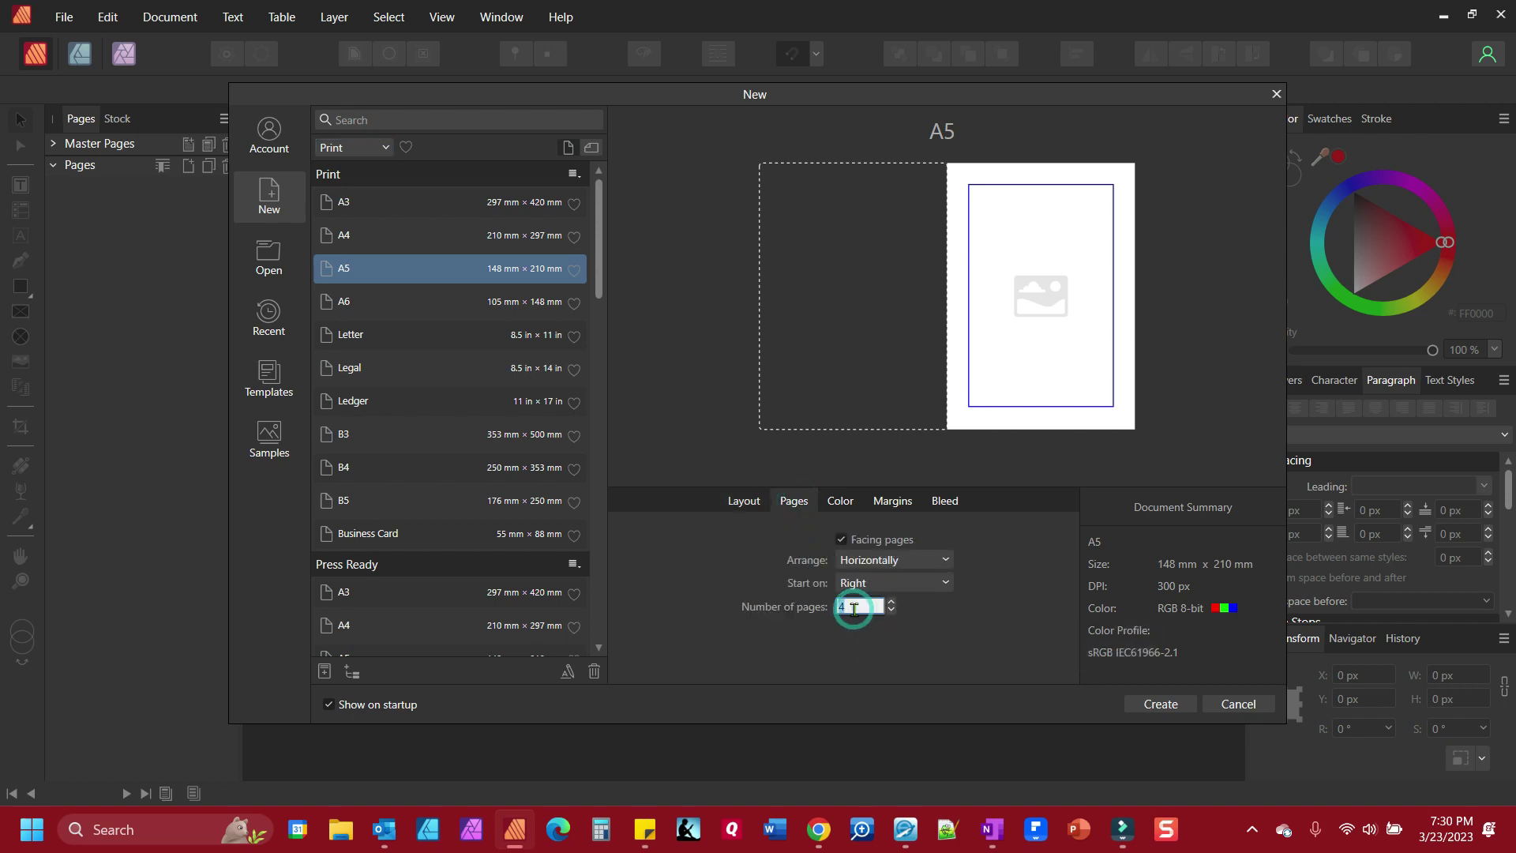
{"action": "type", "text": "0"}
{"action": "key", "text": "Return"}
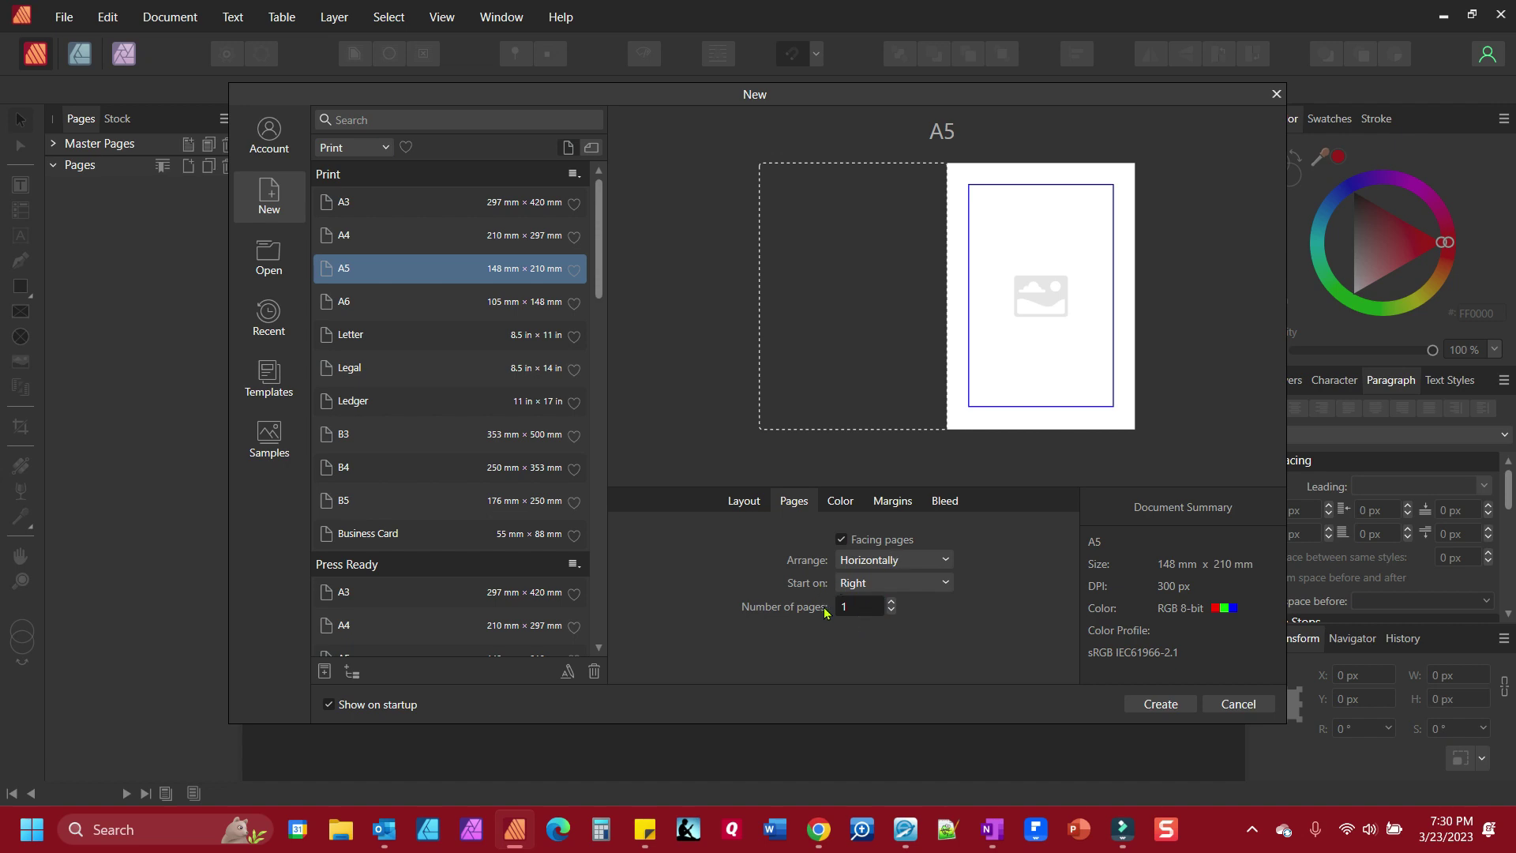
Step: Review the facing-page arrangement choices and preview the A5 page in landscape before returning it to portrait
{"action": "left_click", "coordinate": [858, 604]}
{"action": "left_click", "coordinate": [932, 557]}
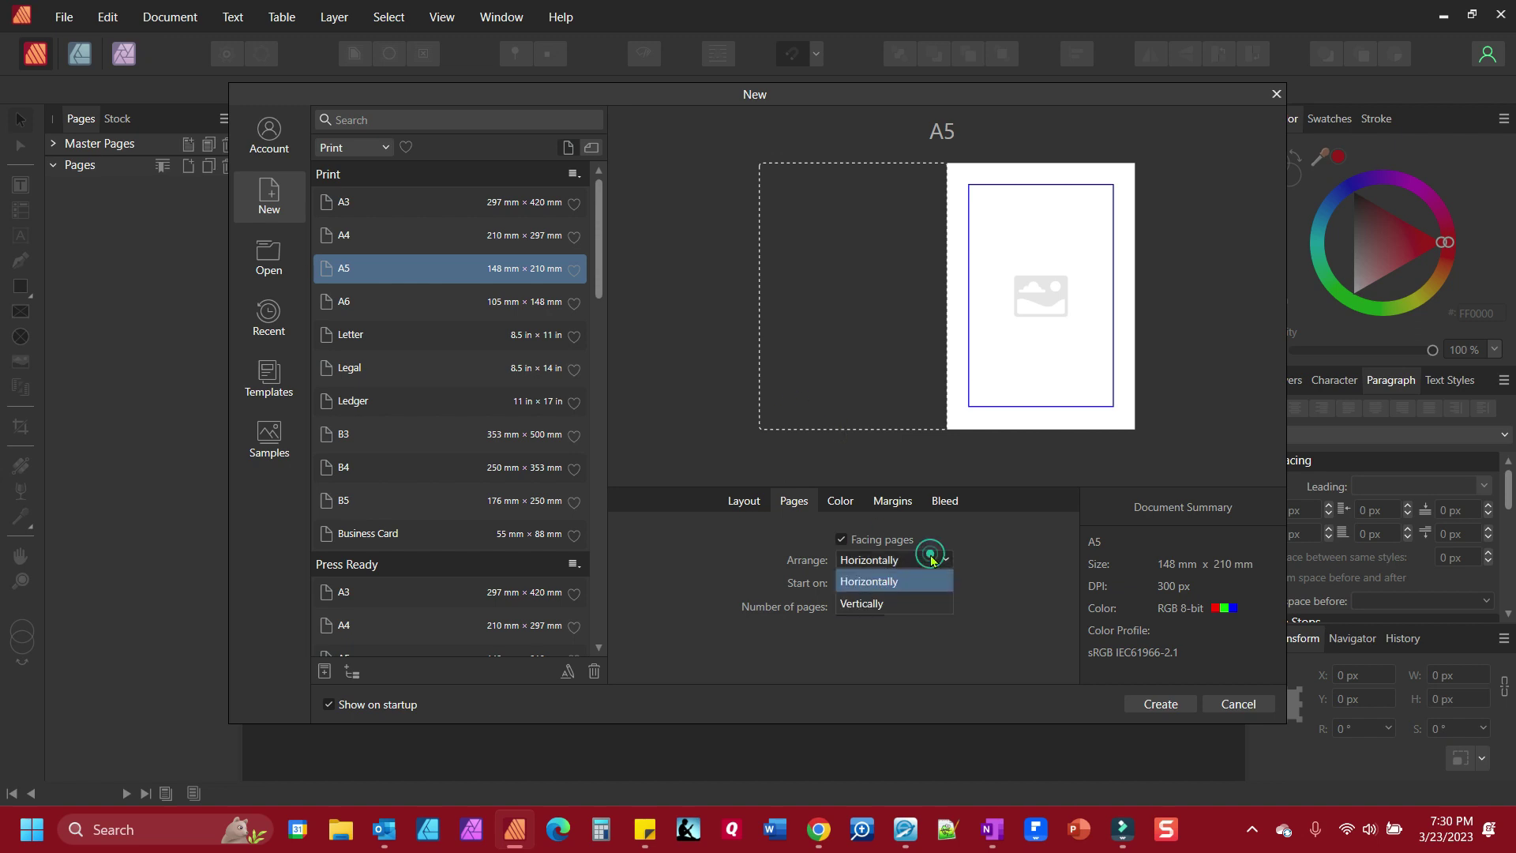
{"action": "left_click", "coordinate": [1017, 561]}
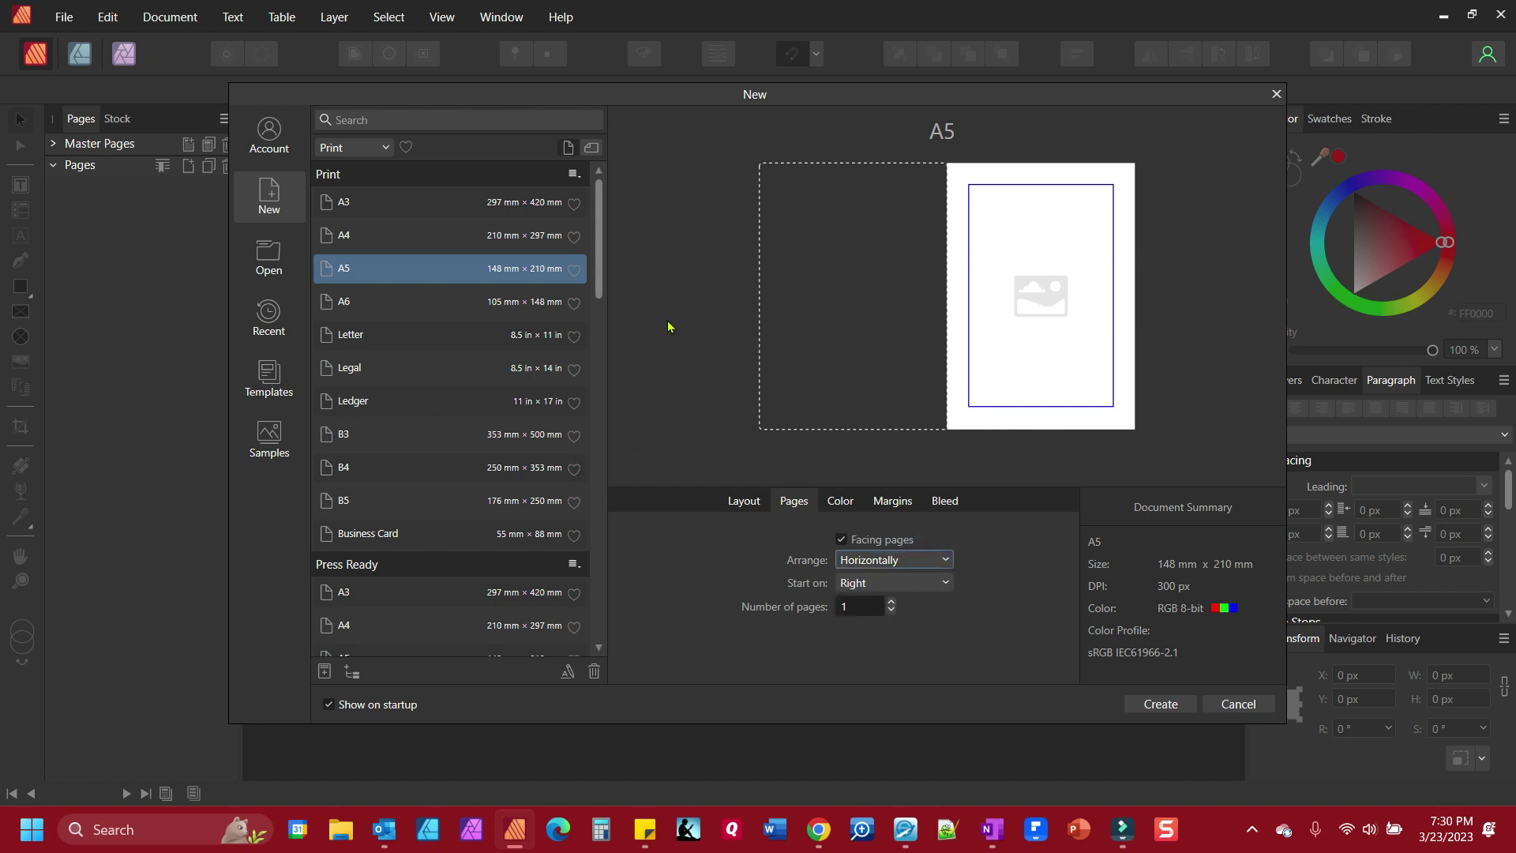
{"action": "left_click", "coordinate": [591, 149]}
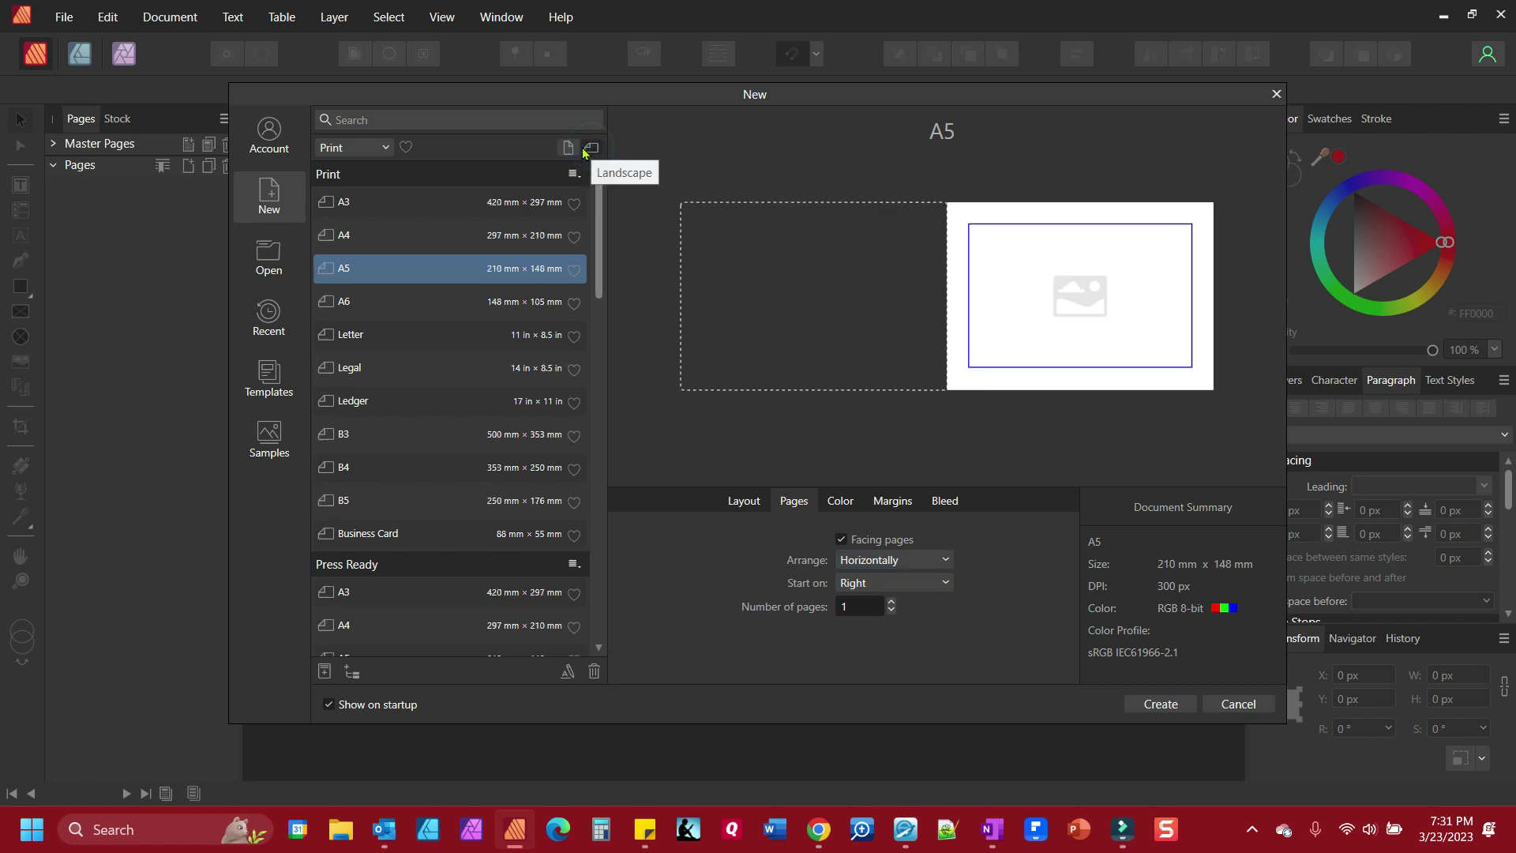
{"action": "left_click", "coordinate": [568, 148]}
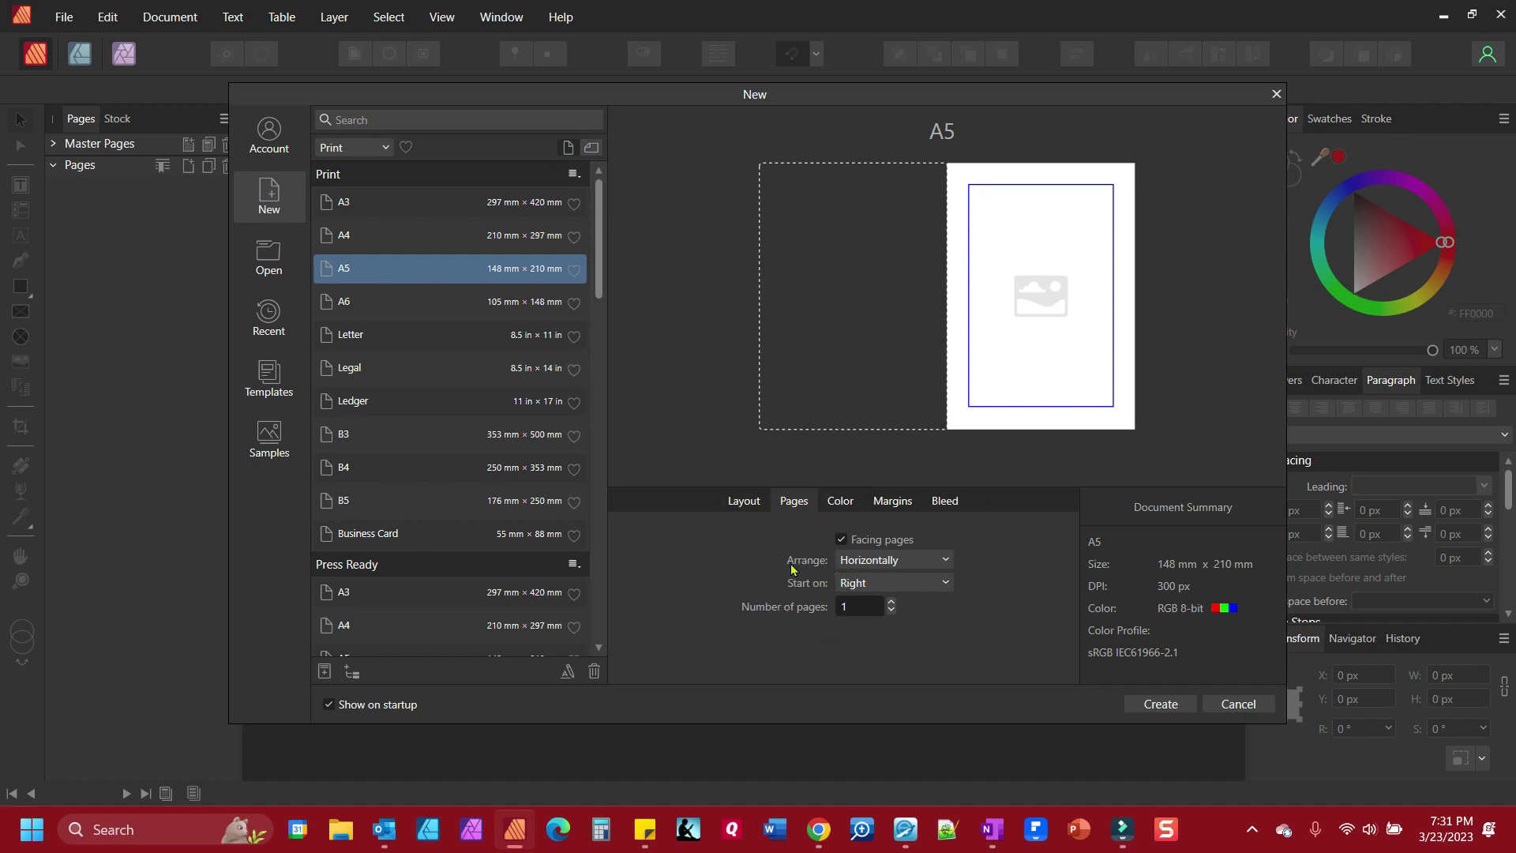
{"action": "left_click", "coordinate": [840, 607]}
{"action": "left_click", "coordinate": [953, 692]}
Step: Compare the color format and profile of the Press Ready A4 preset with those of the Print A4 preset
{"action": "left_click", "coordinate": [841, 506]}
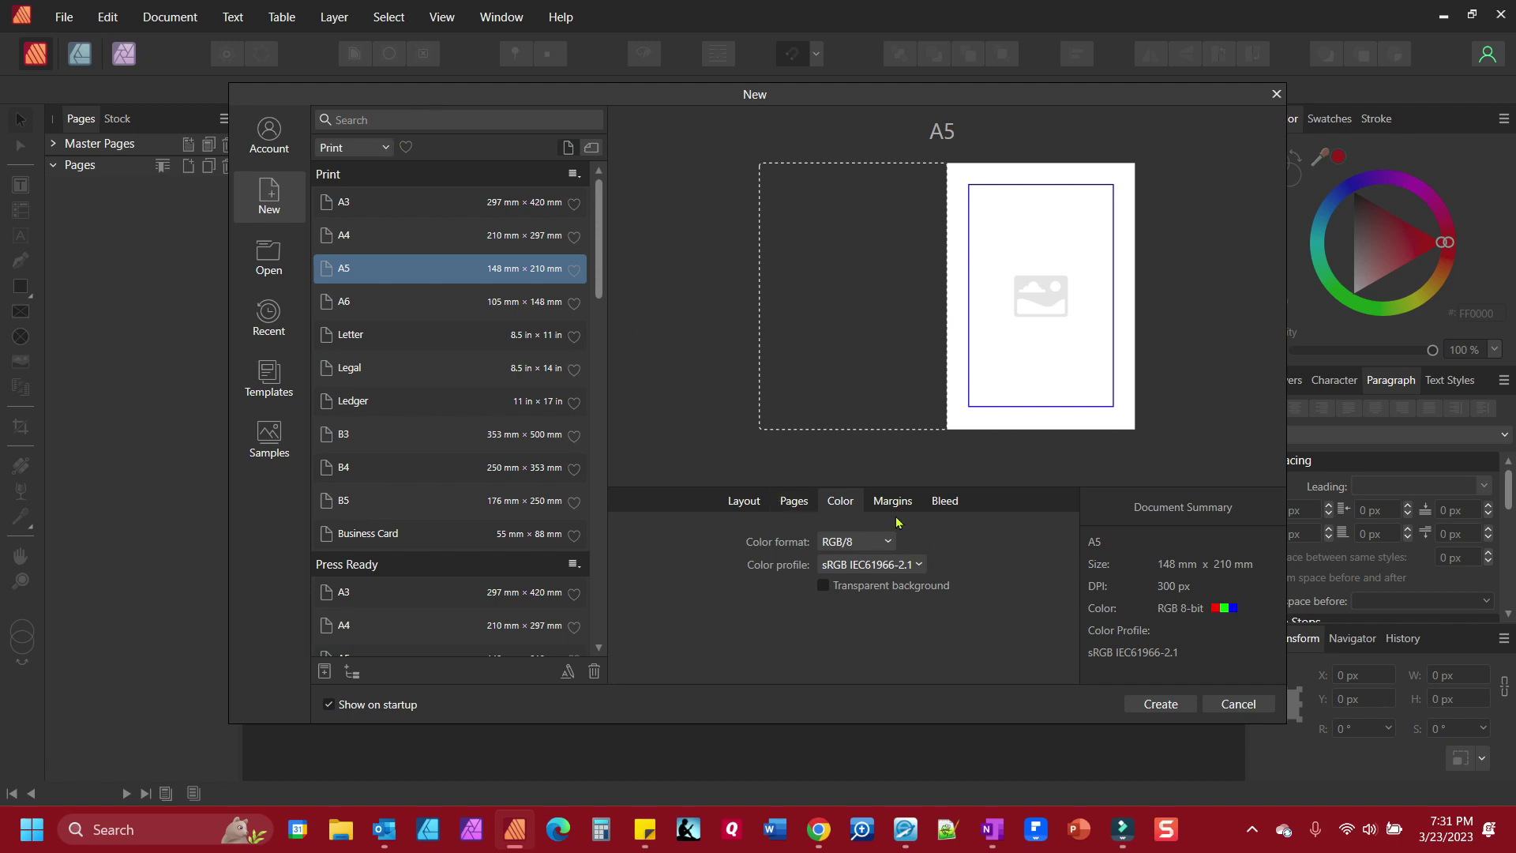
{"action": "left_click", "coordinate": [387, 149]}
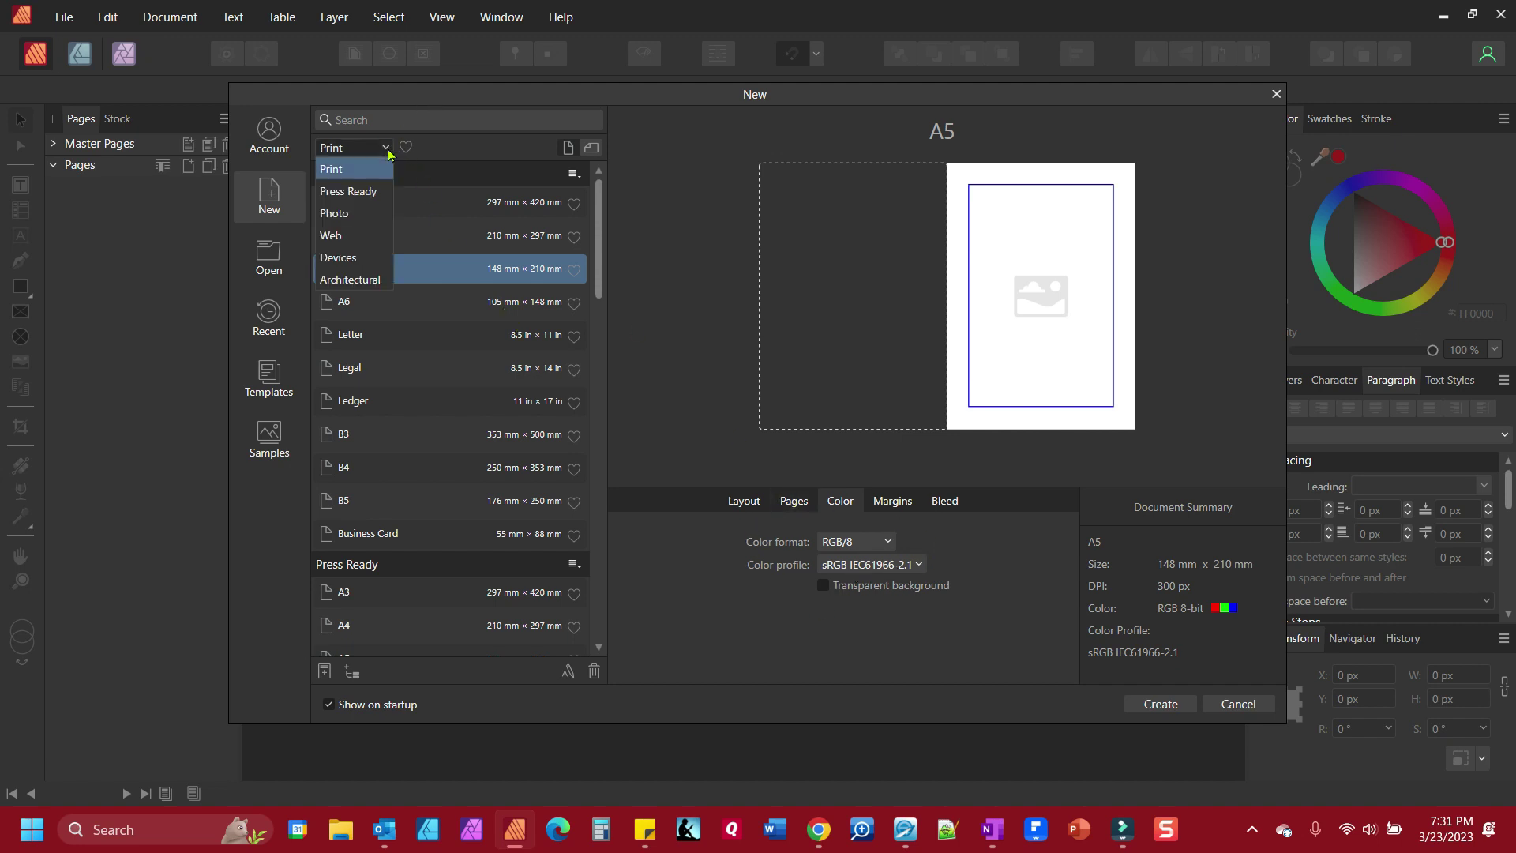
{"action": "left_click", "coordinate": [369, 193]}
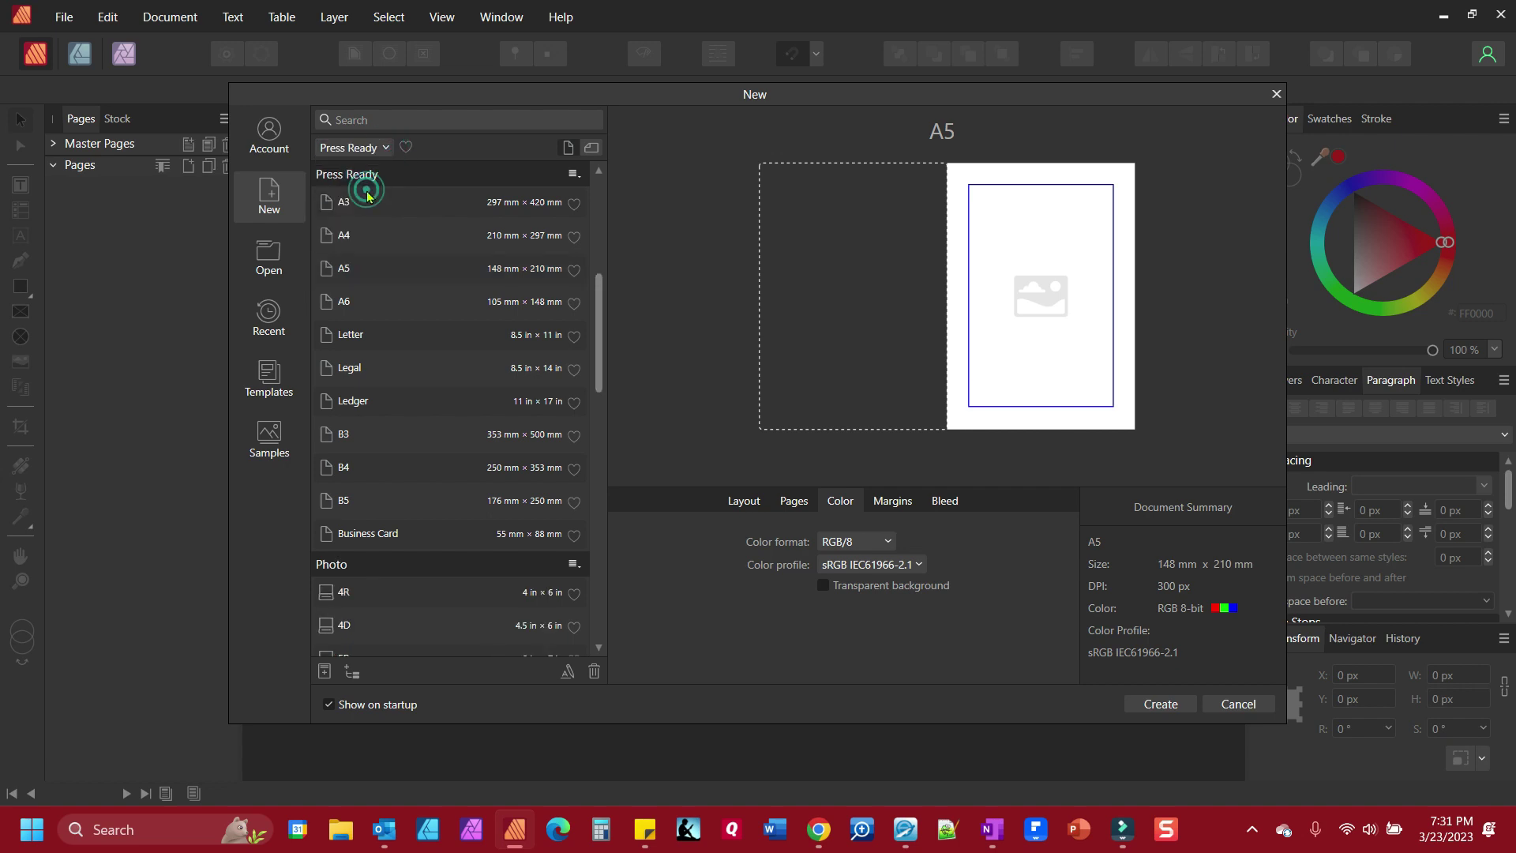
{"action": "left_click", "coordinate": [352, 236]}
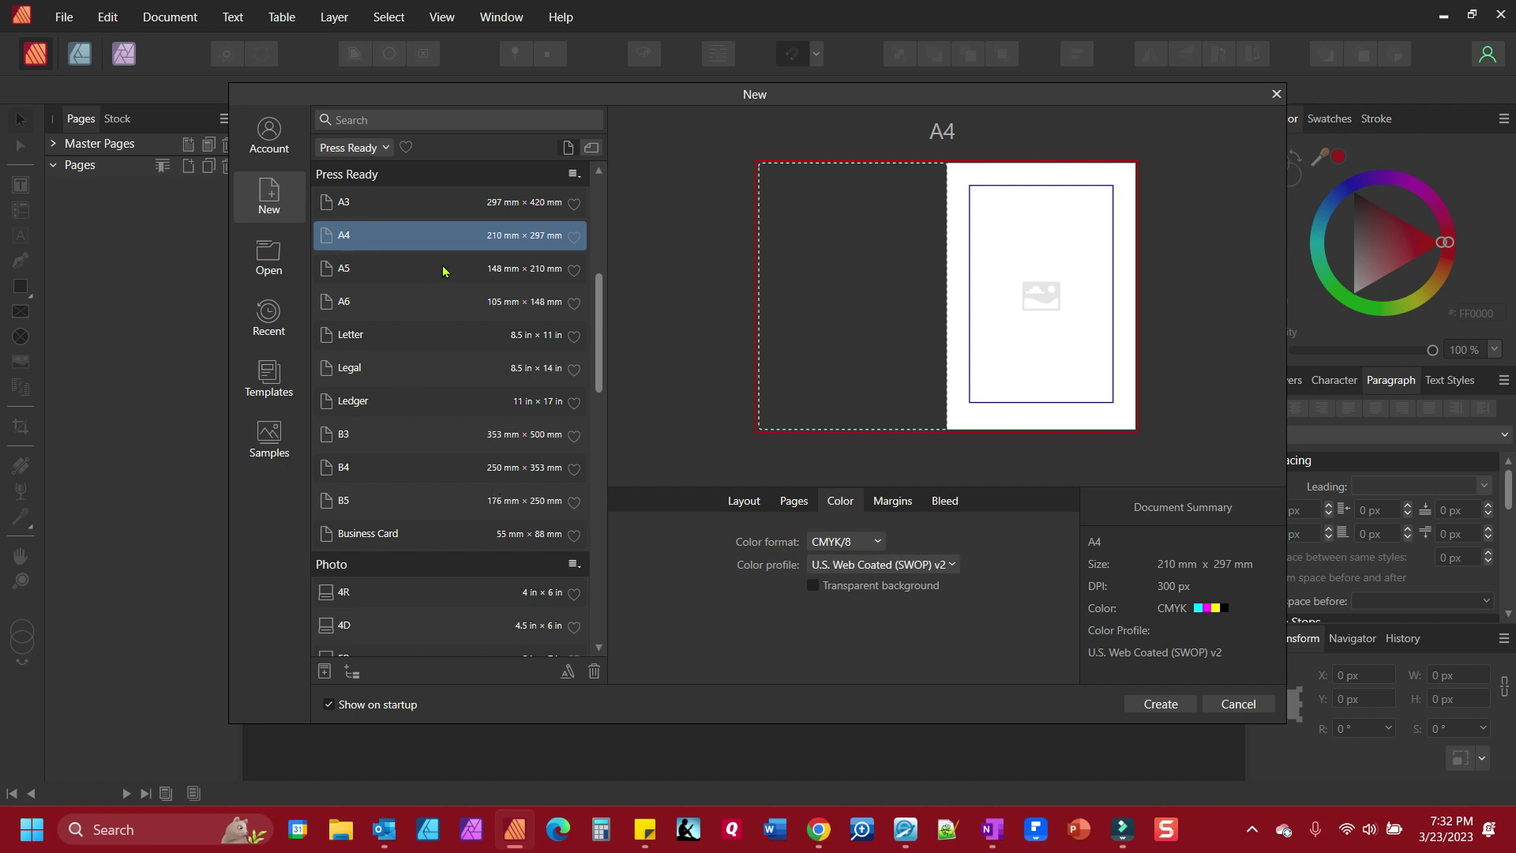
{"action": "left_click", "coordinate": [385, 149]}
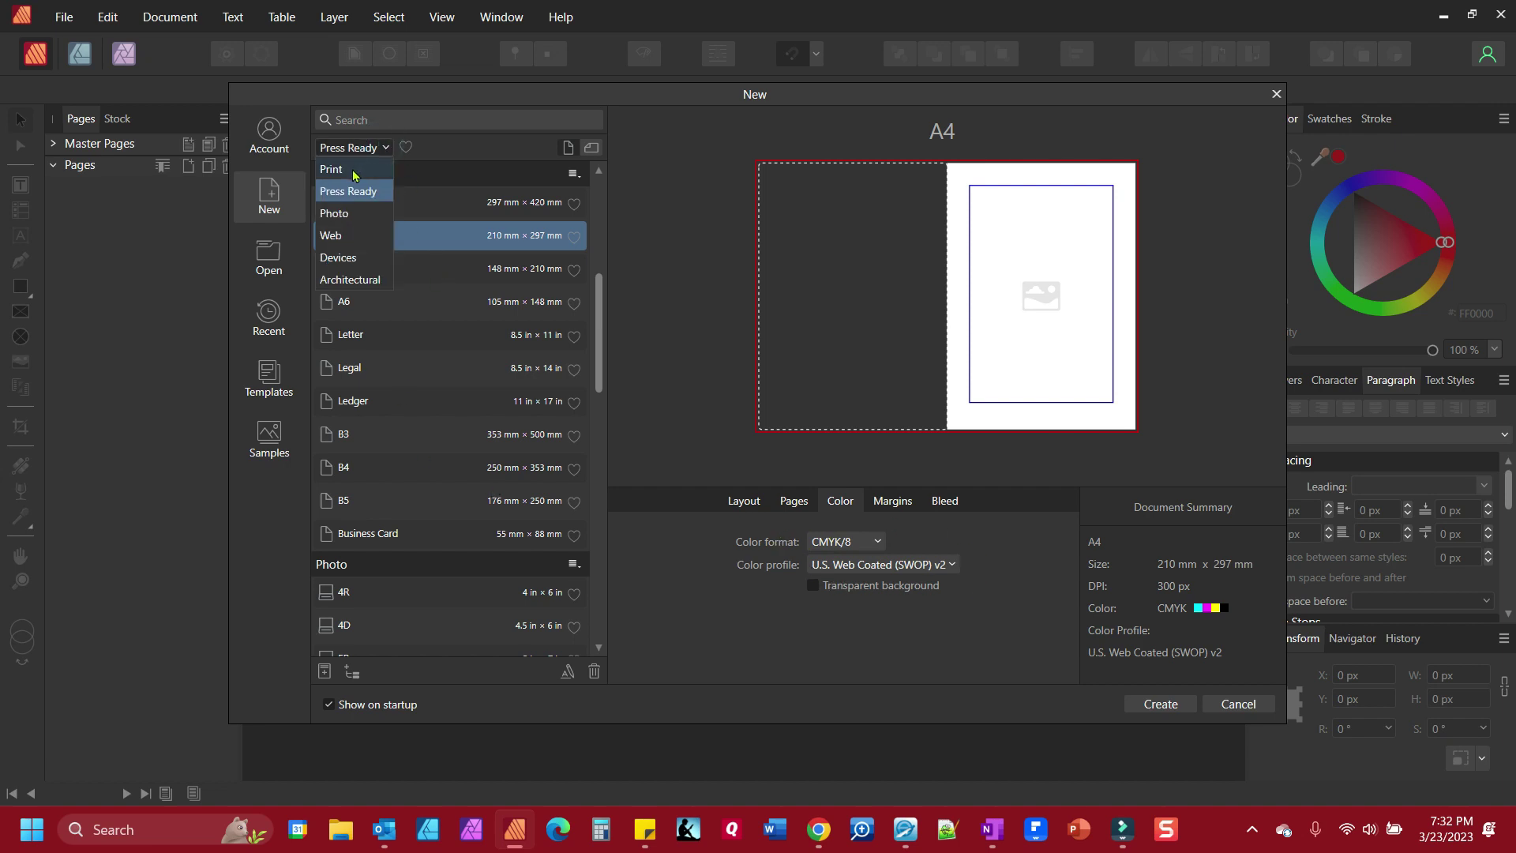
{"action": "left_click", "coordinate": [353, 171]}
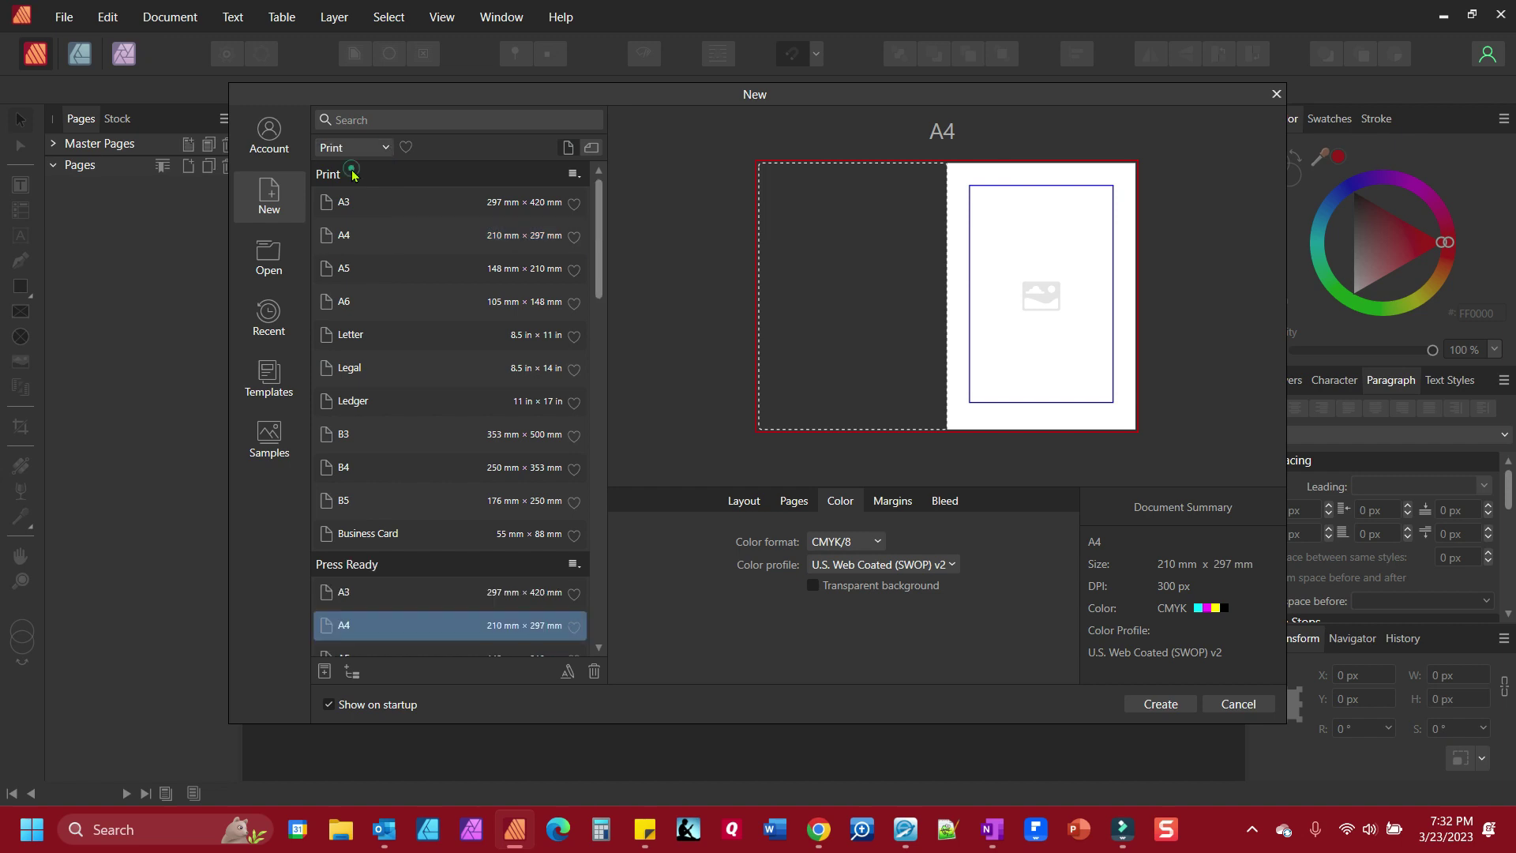
{"action": "left_click", "coordinate": [352, 239]}
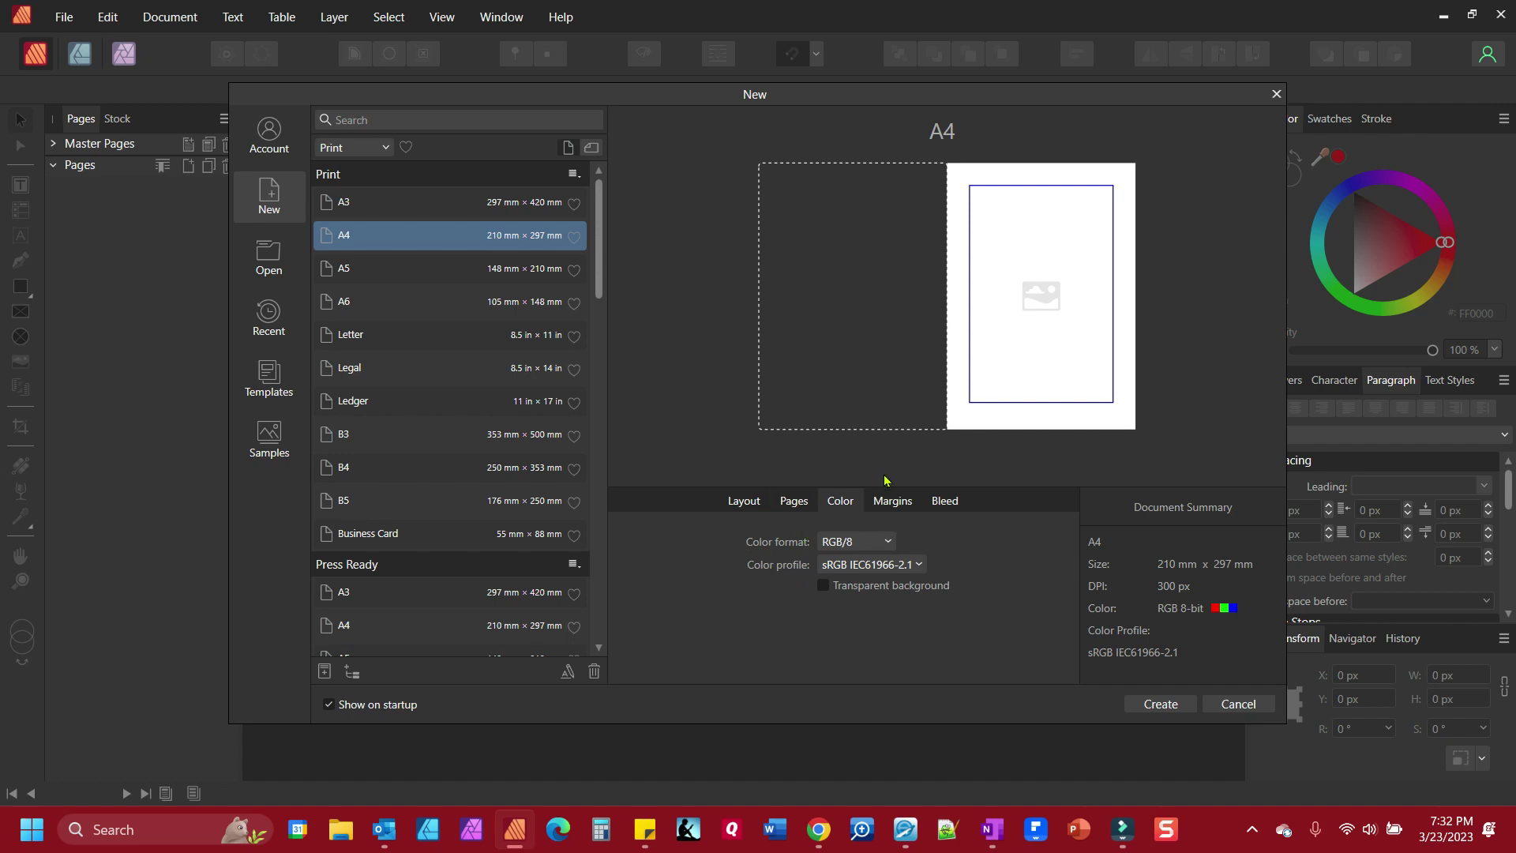
Step: Compare the margin settings of the A4, Letter and A3 print presets
{"action": "left_click", "coordinate": [888, 499]}
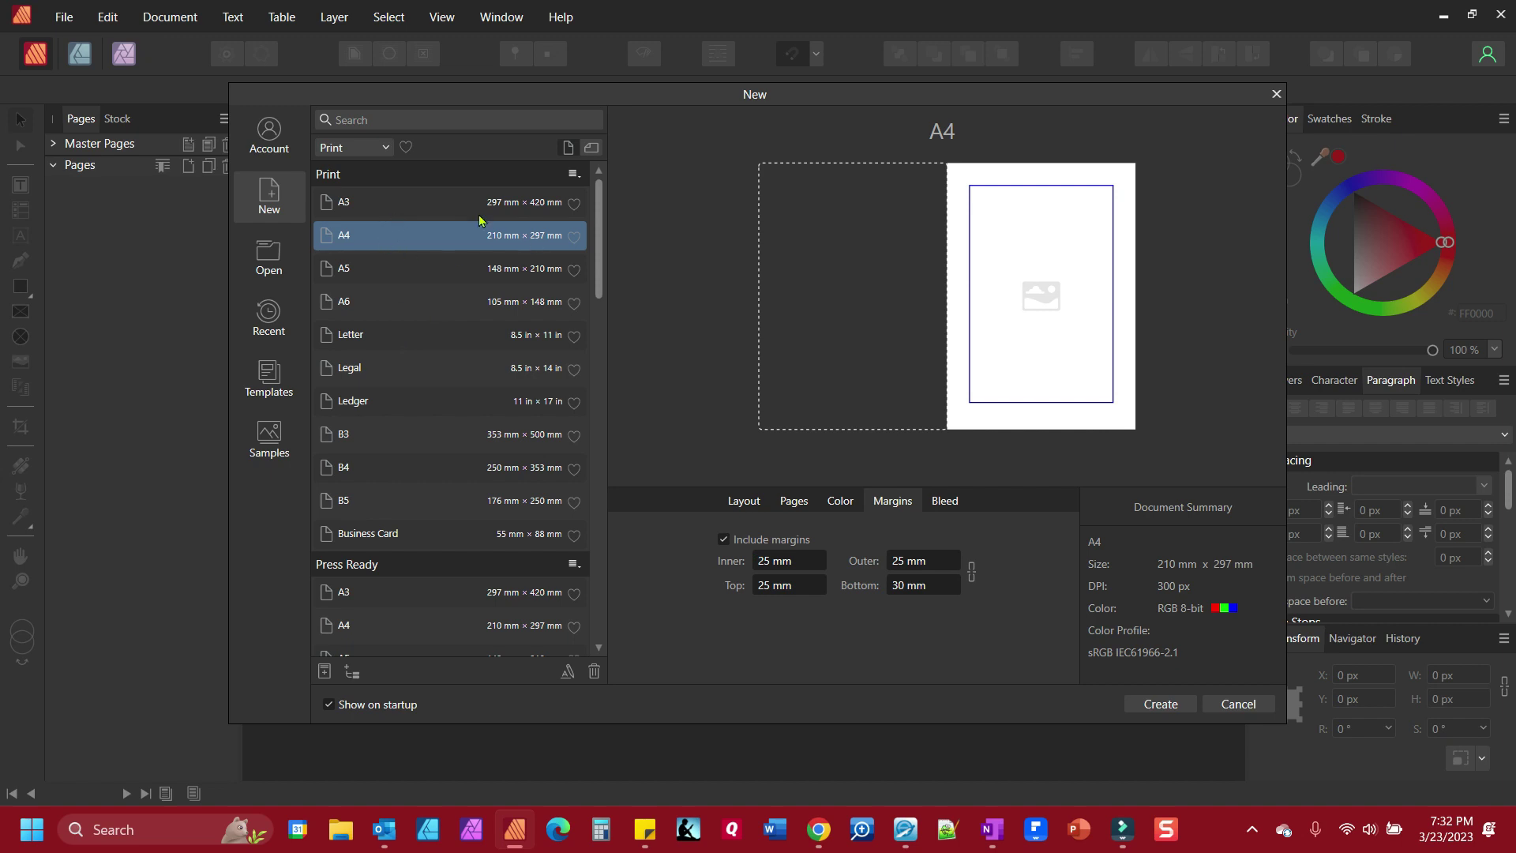
{"action": "left_click", "coordinate": [411, 340]}
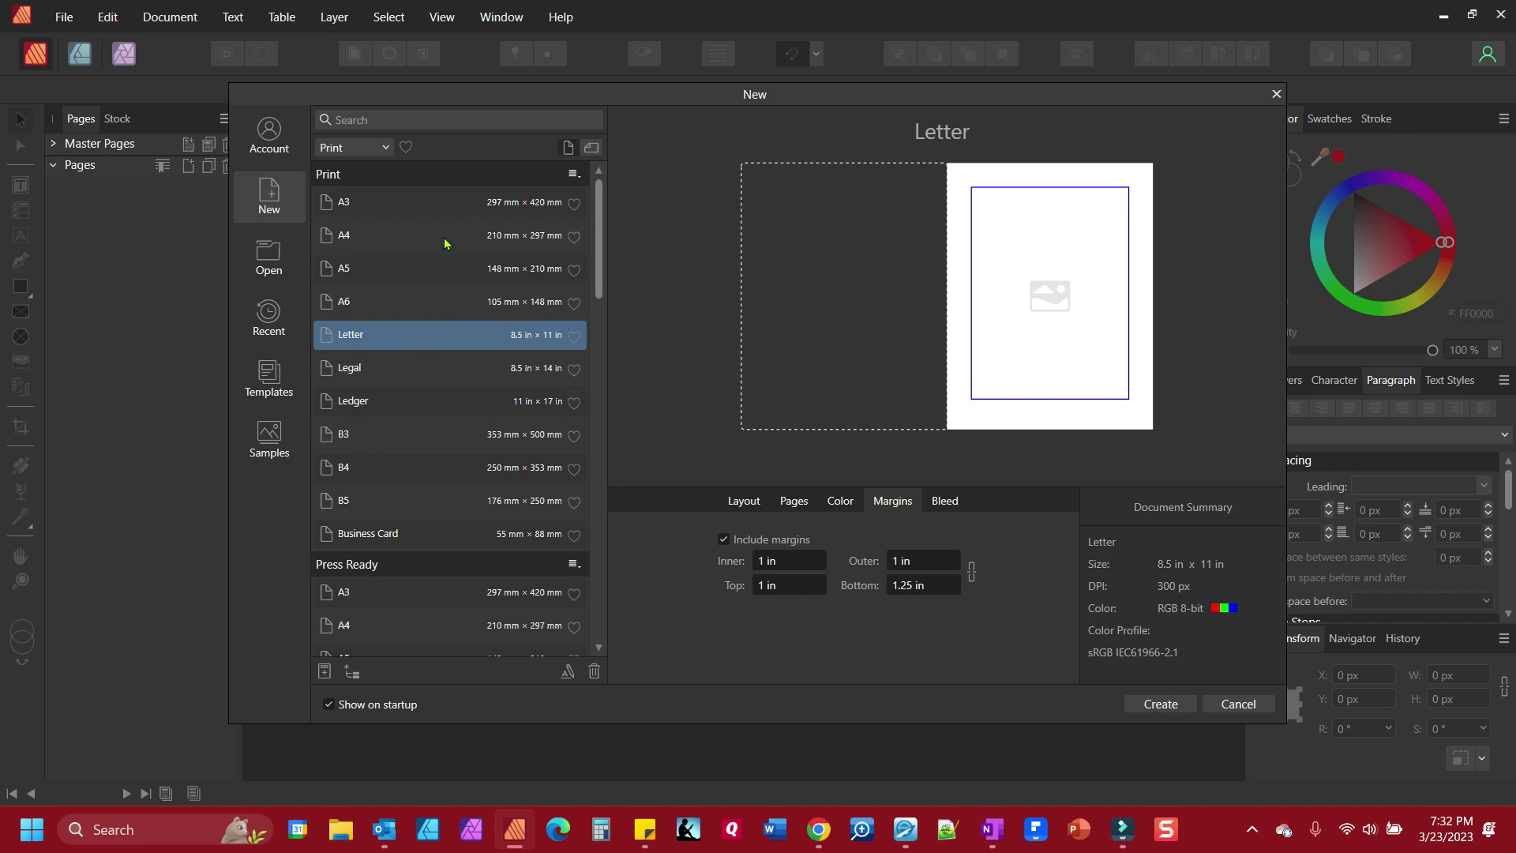
{"action": "left_click", "coordinate": [400, 207]}
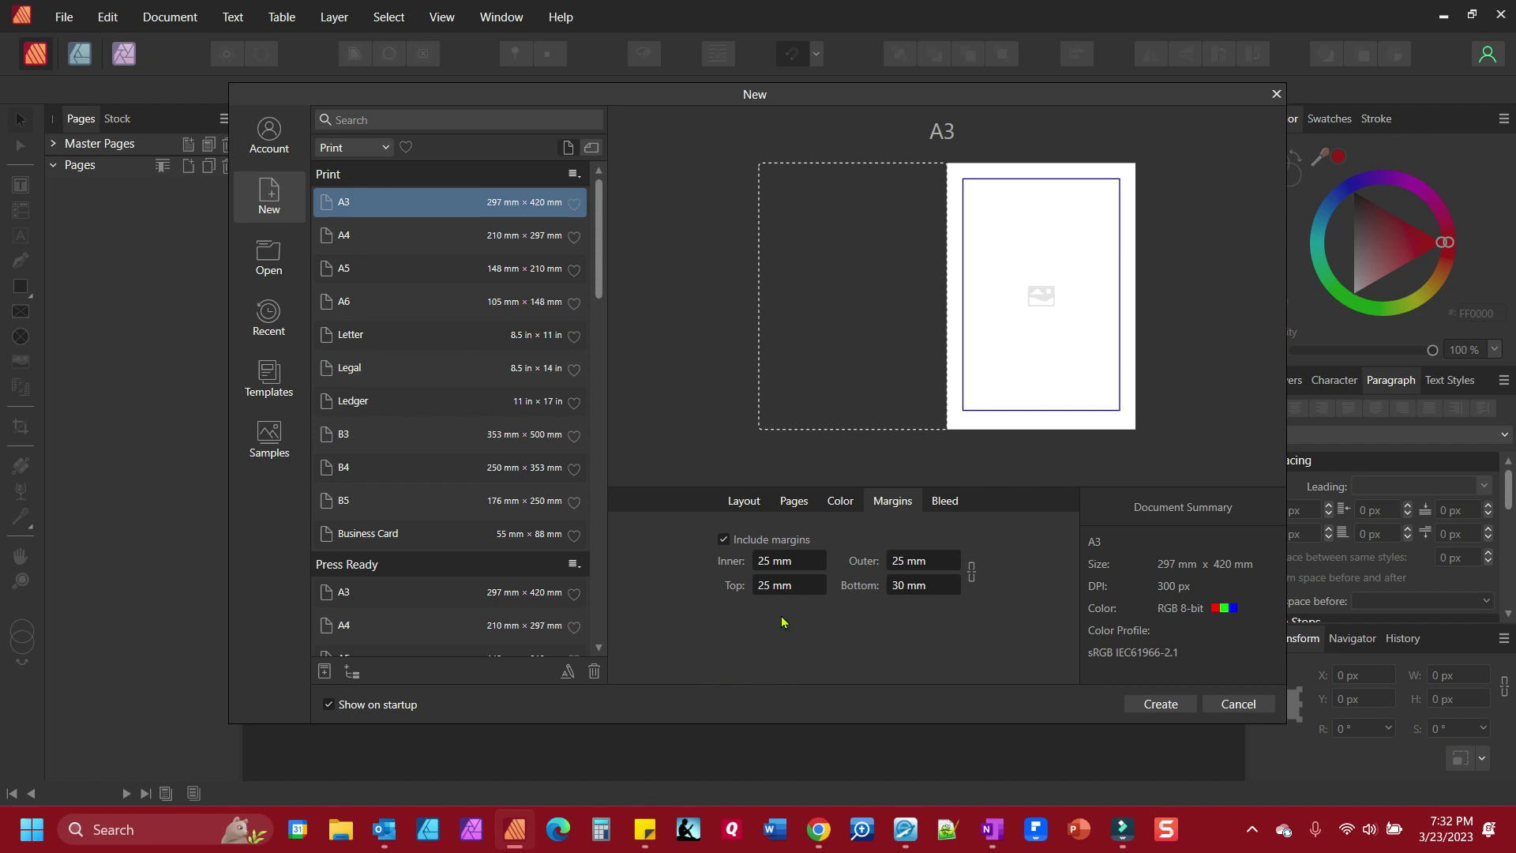
Step: Set the inner margin of the A3 preset to 1 in
{"action": "left_click", "coordinate": [773, 560]}
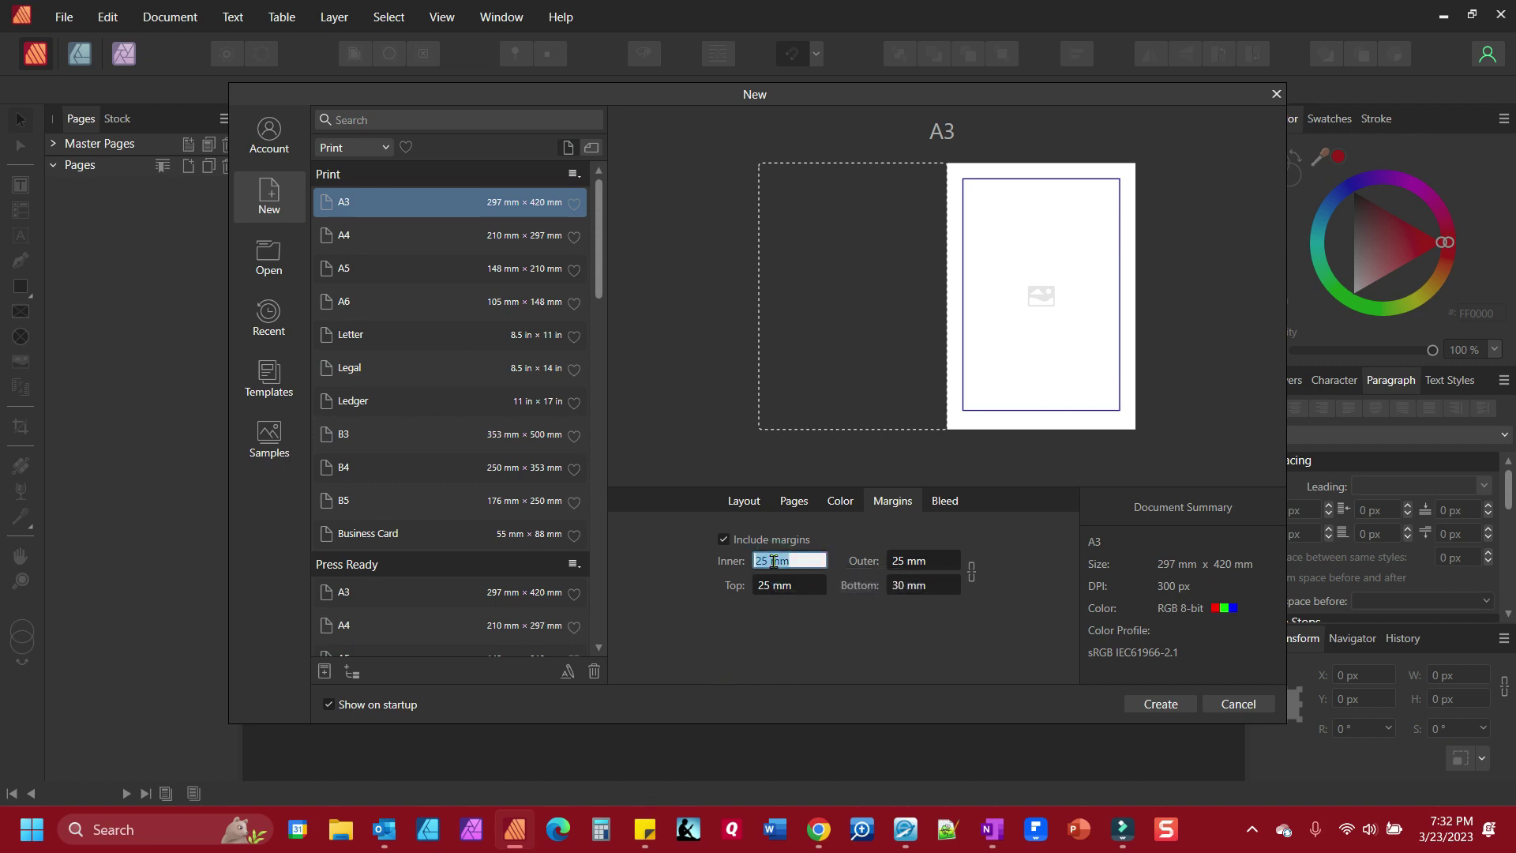
{"action": "type", "text": "1in"}
{"action": "key", "text": "Return"}
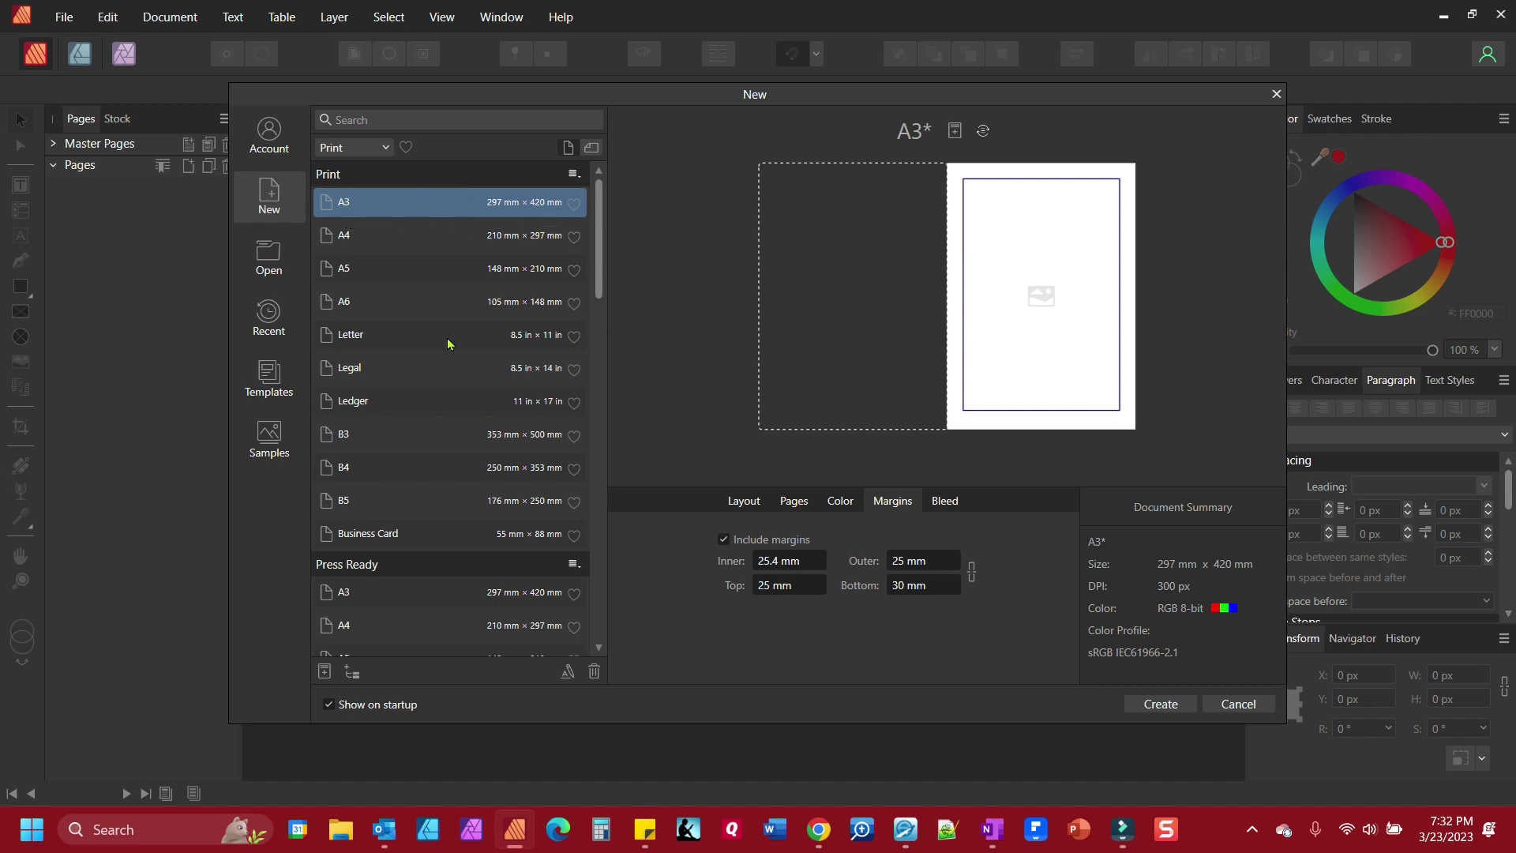
Step: Select the Letter print preset and set its inner margin to 24 mm
{"action": "left_click", "coordinate": [395, 338]}
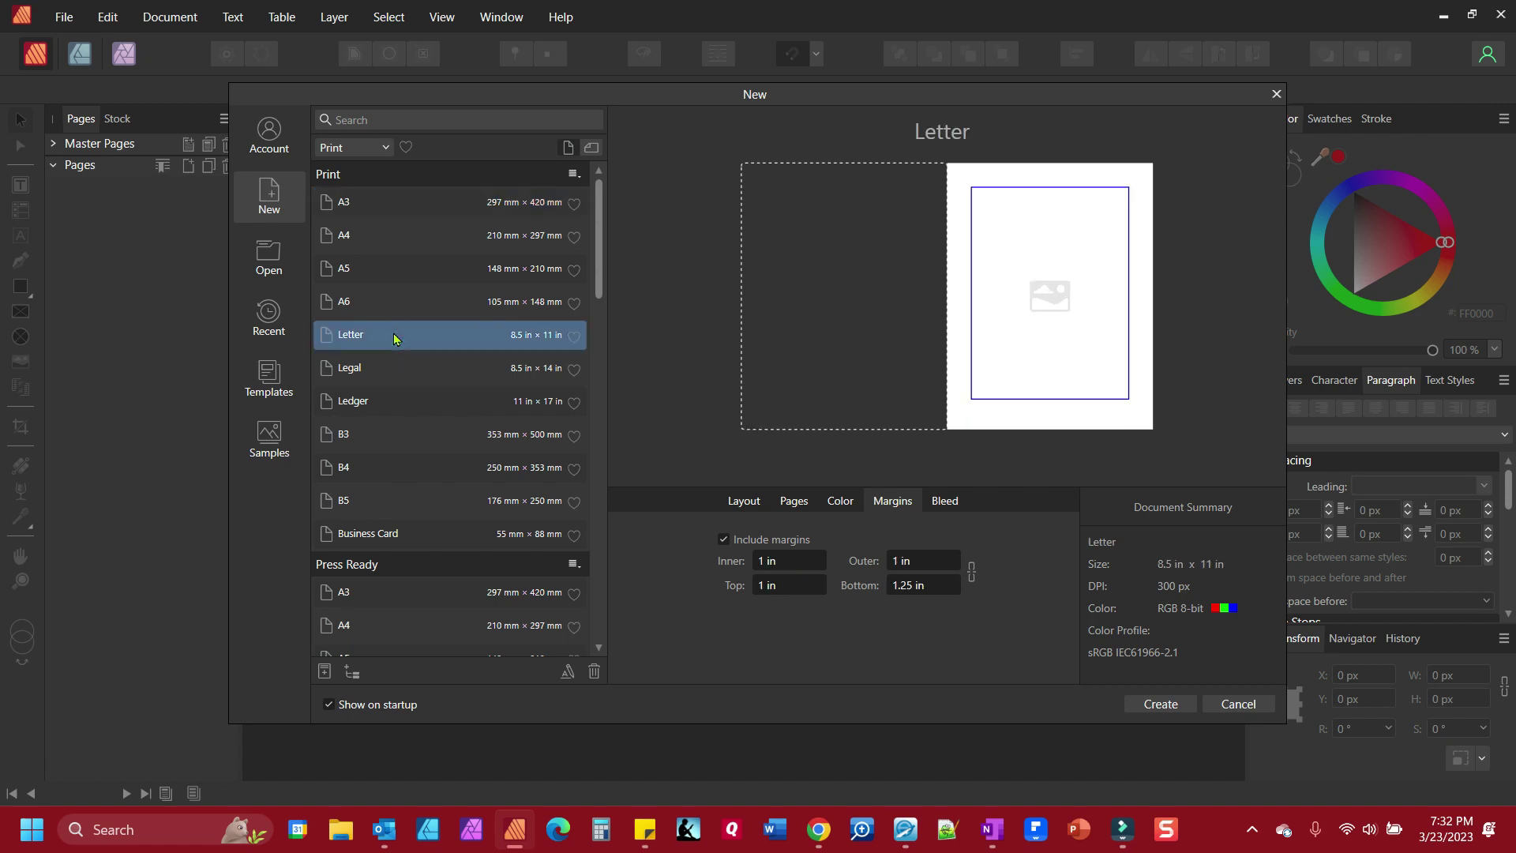
{"action": "left_click", "coordinate": [776, 562]}
{"action": "type", "text": "24mm"}
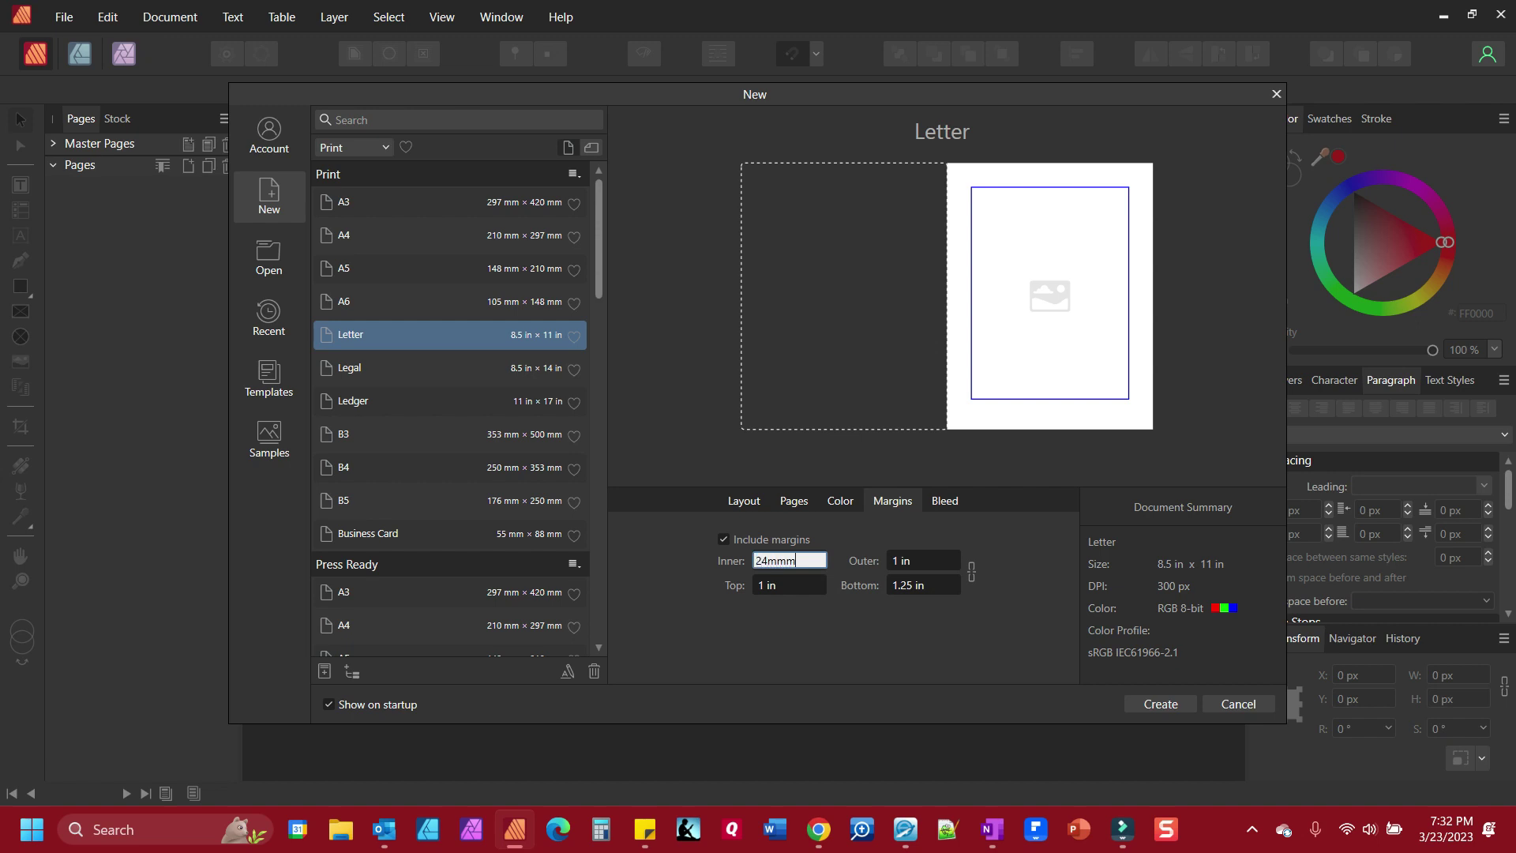
{"action": "key", "text": "Return"}
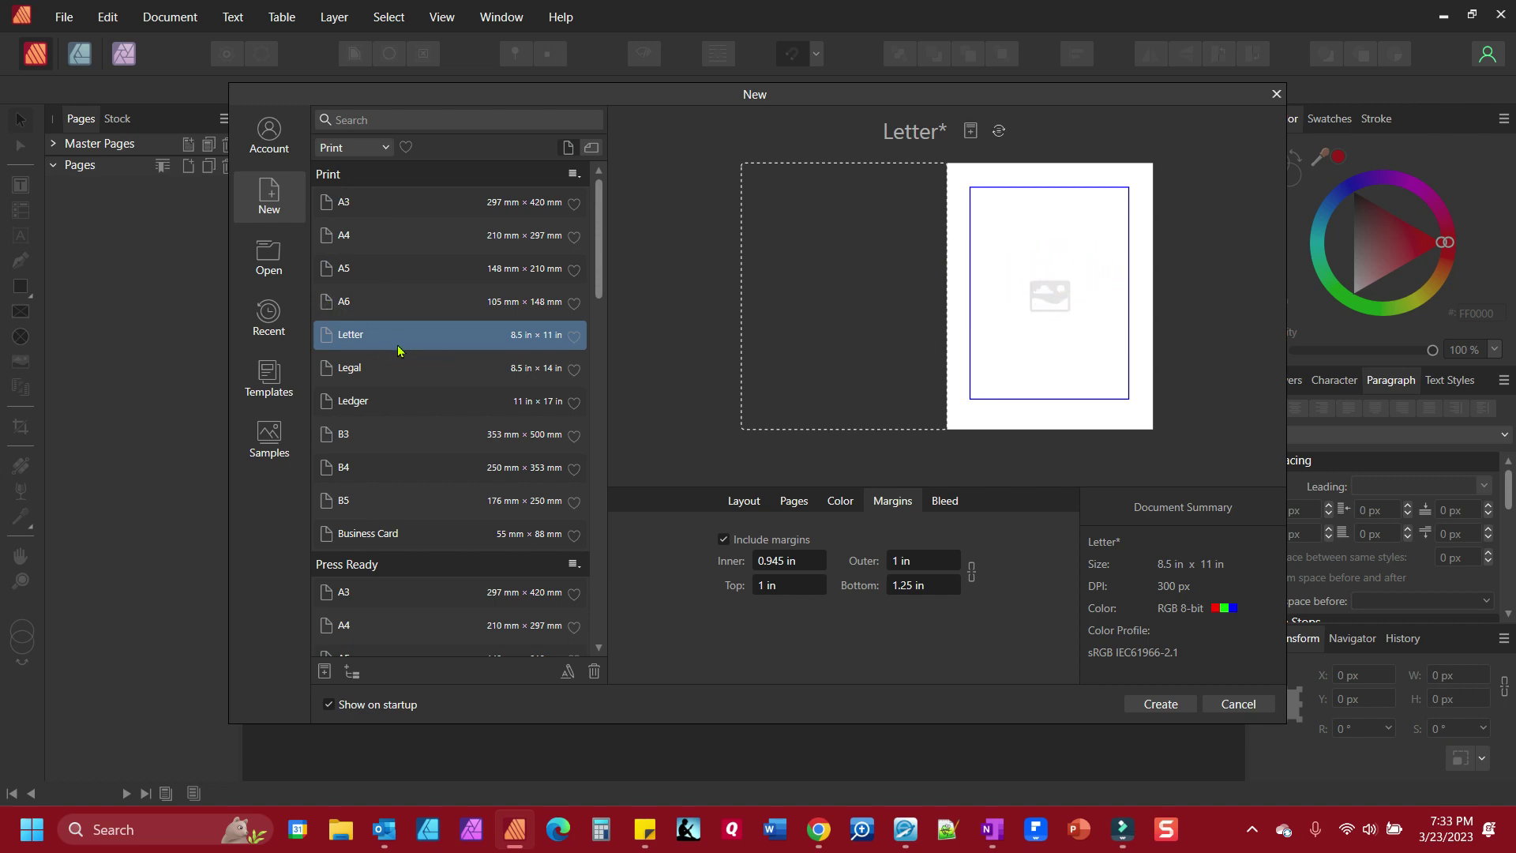
Step: Select the A3 print preset and set its bleed to 3 mm on all four sides
{"action": "left_click", "coordinate": [972, 567]}
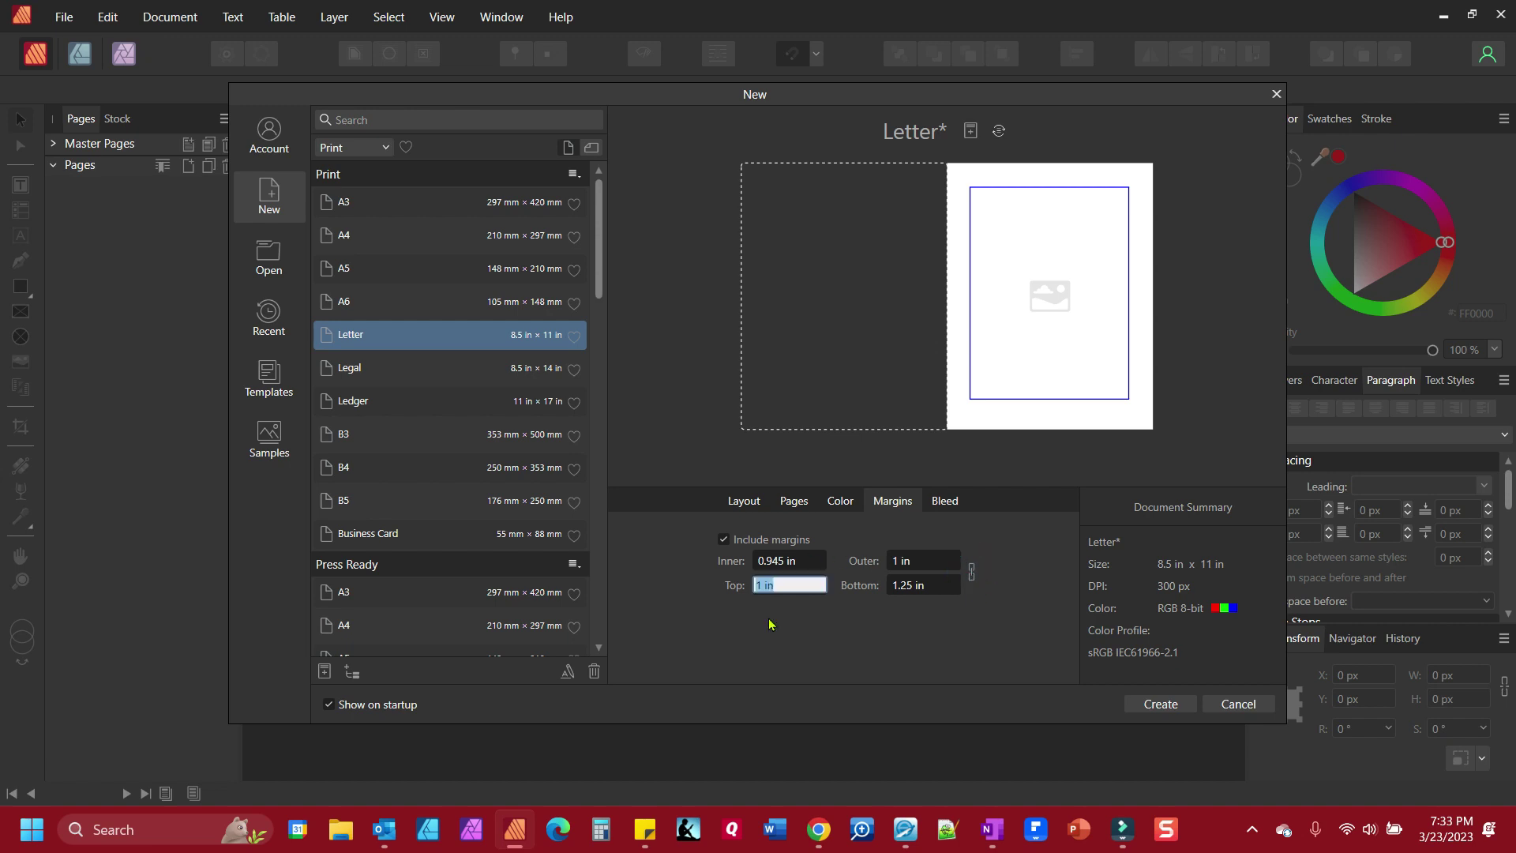
{"action": "left_click", "coordinate": [946, 504]}
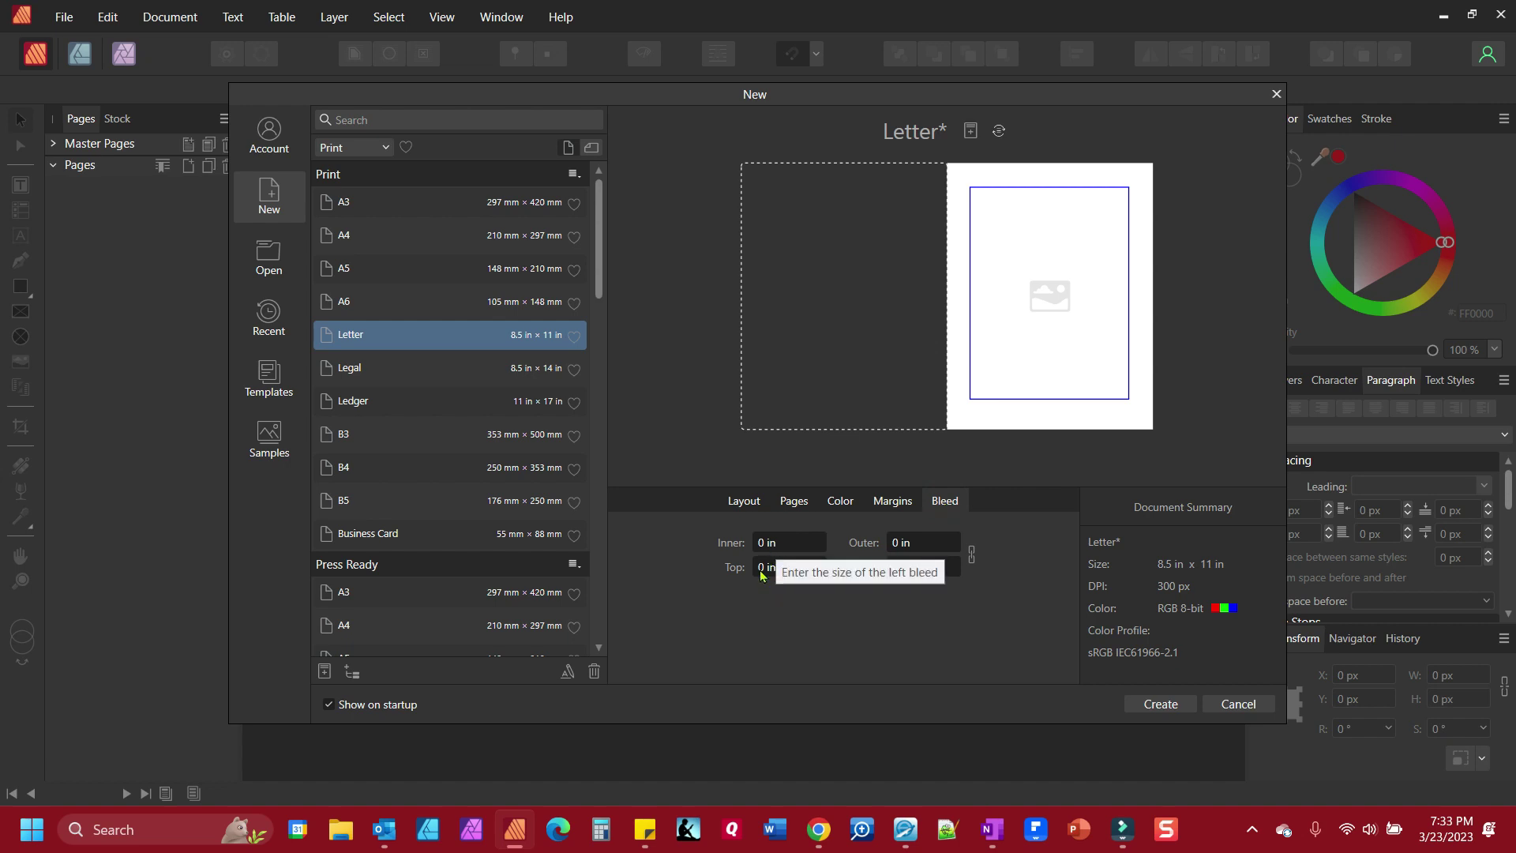
{"action": "left_click", "coordinate": [379, 203]}
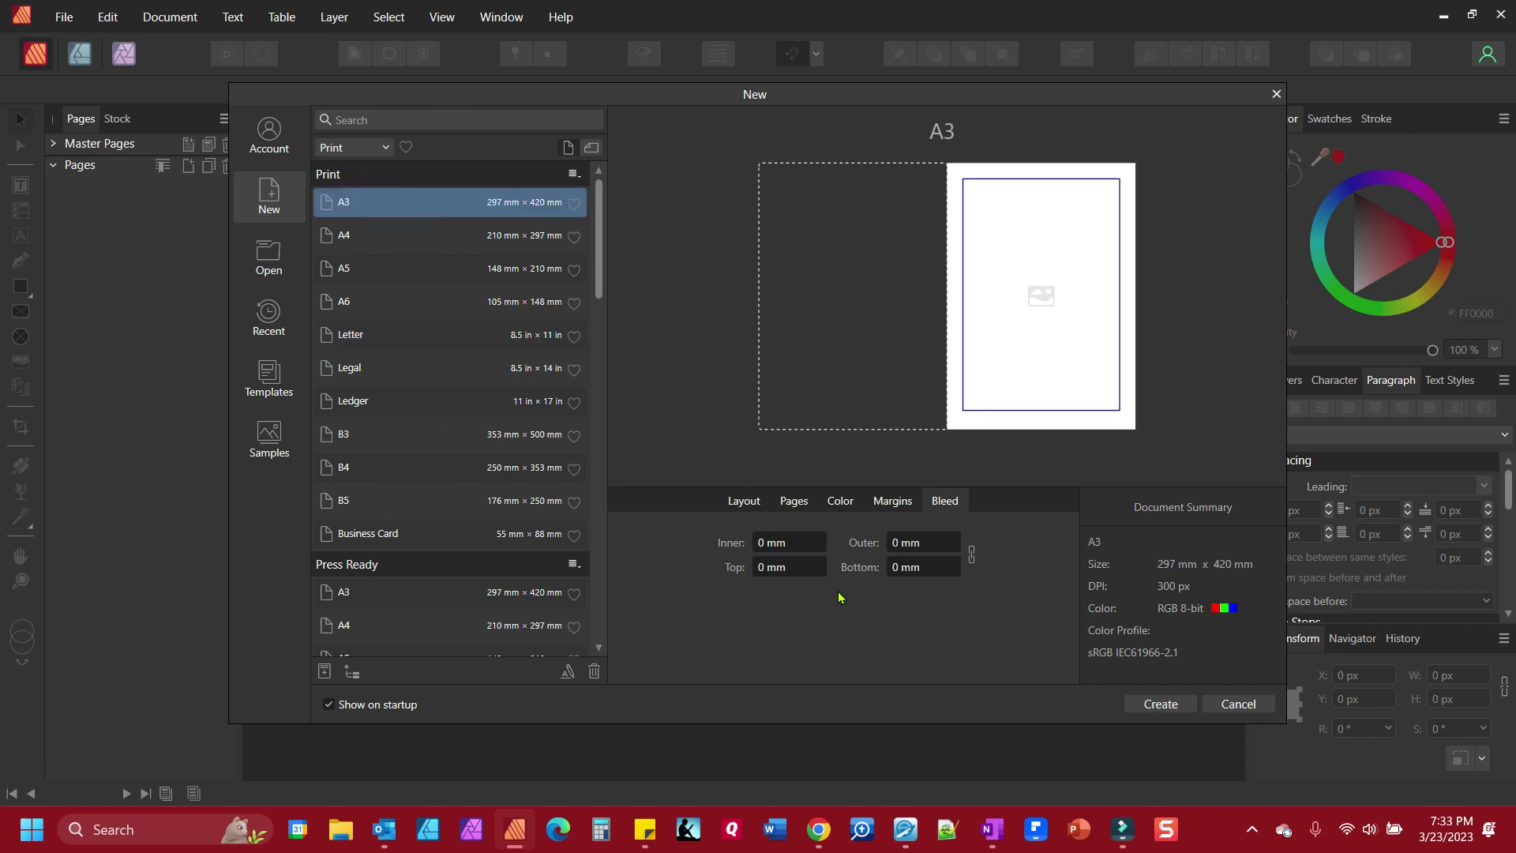
{"action": "left_click", "coordinate": [789, 543]}
{"action": "type", "text": "3"}
{"action": "key", "text": "Return"}
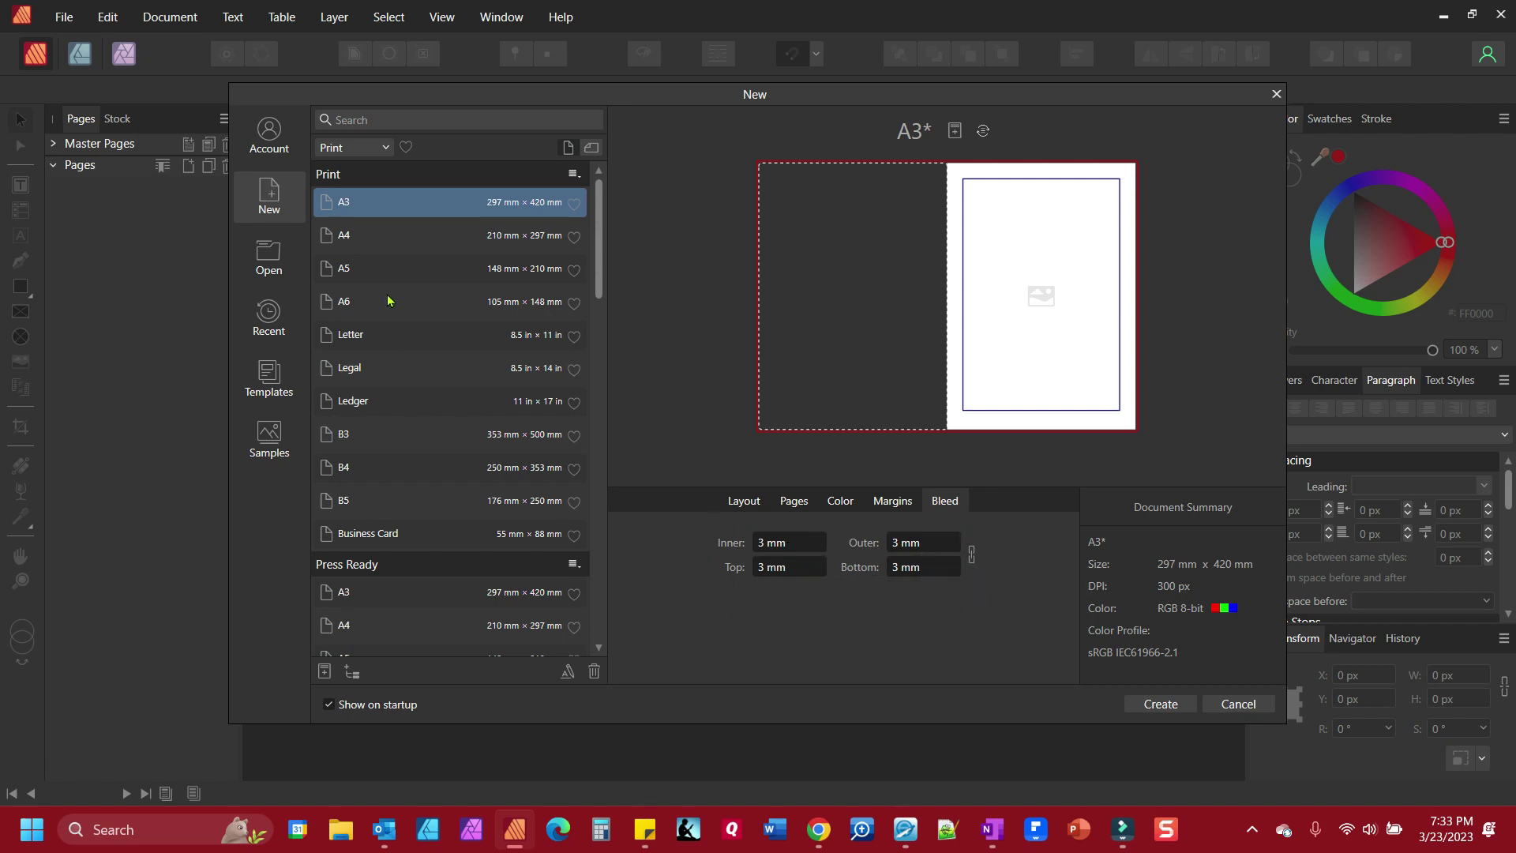
Step: Create a new document from the Letter print preset with a 0.125 in bleed on all four sides
{"action": "left_click", "coordinate": [388, 343]}
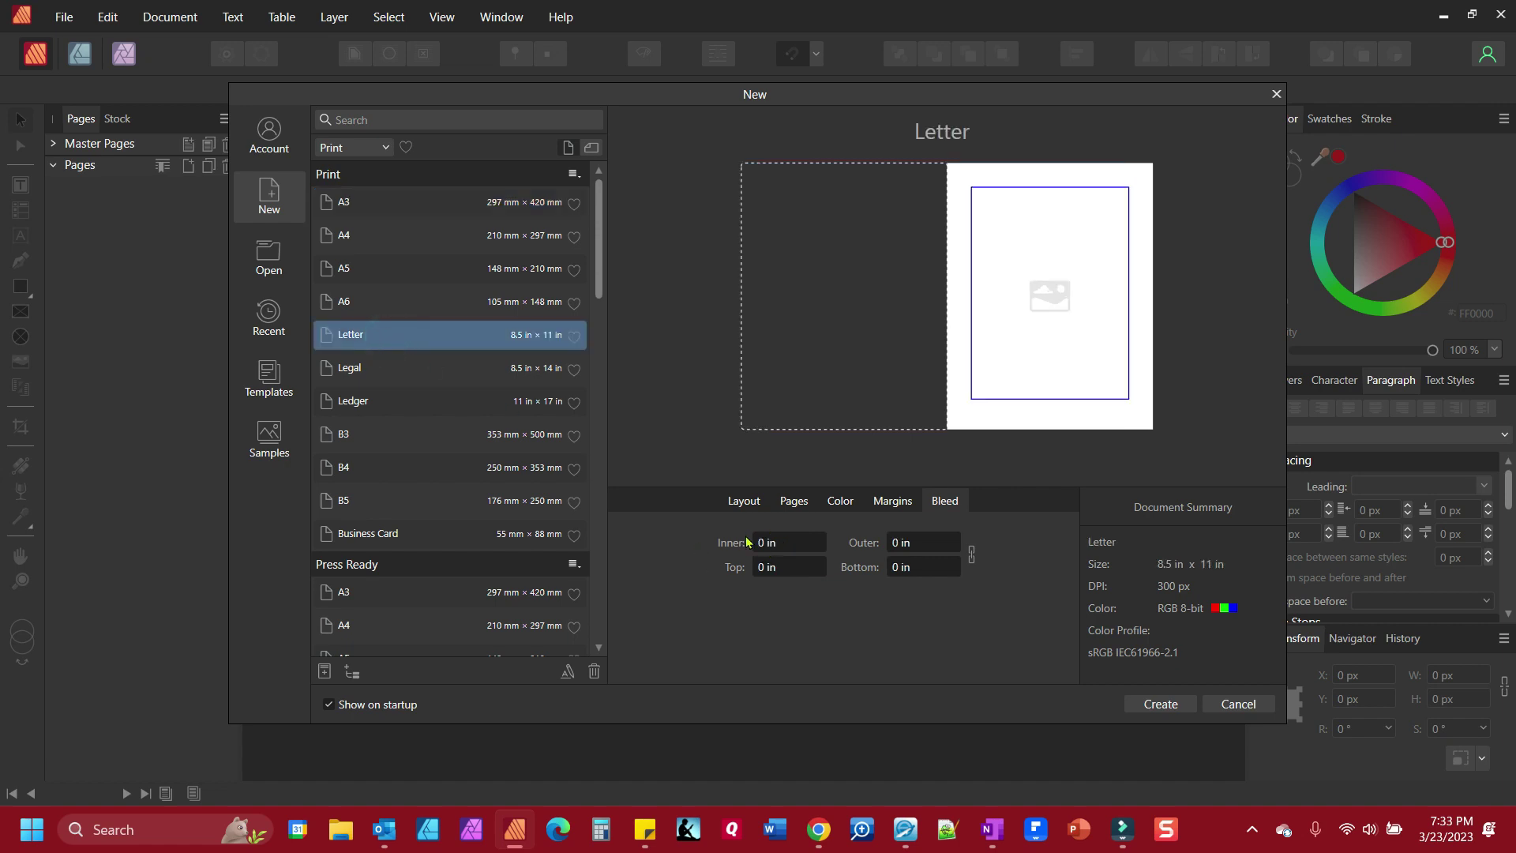
{"action": "left_click", "coordinate": [772, 543]}
{"action": "type", "text": ".125"}
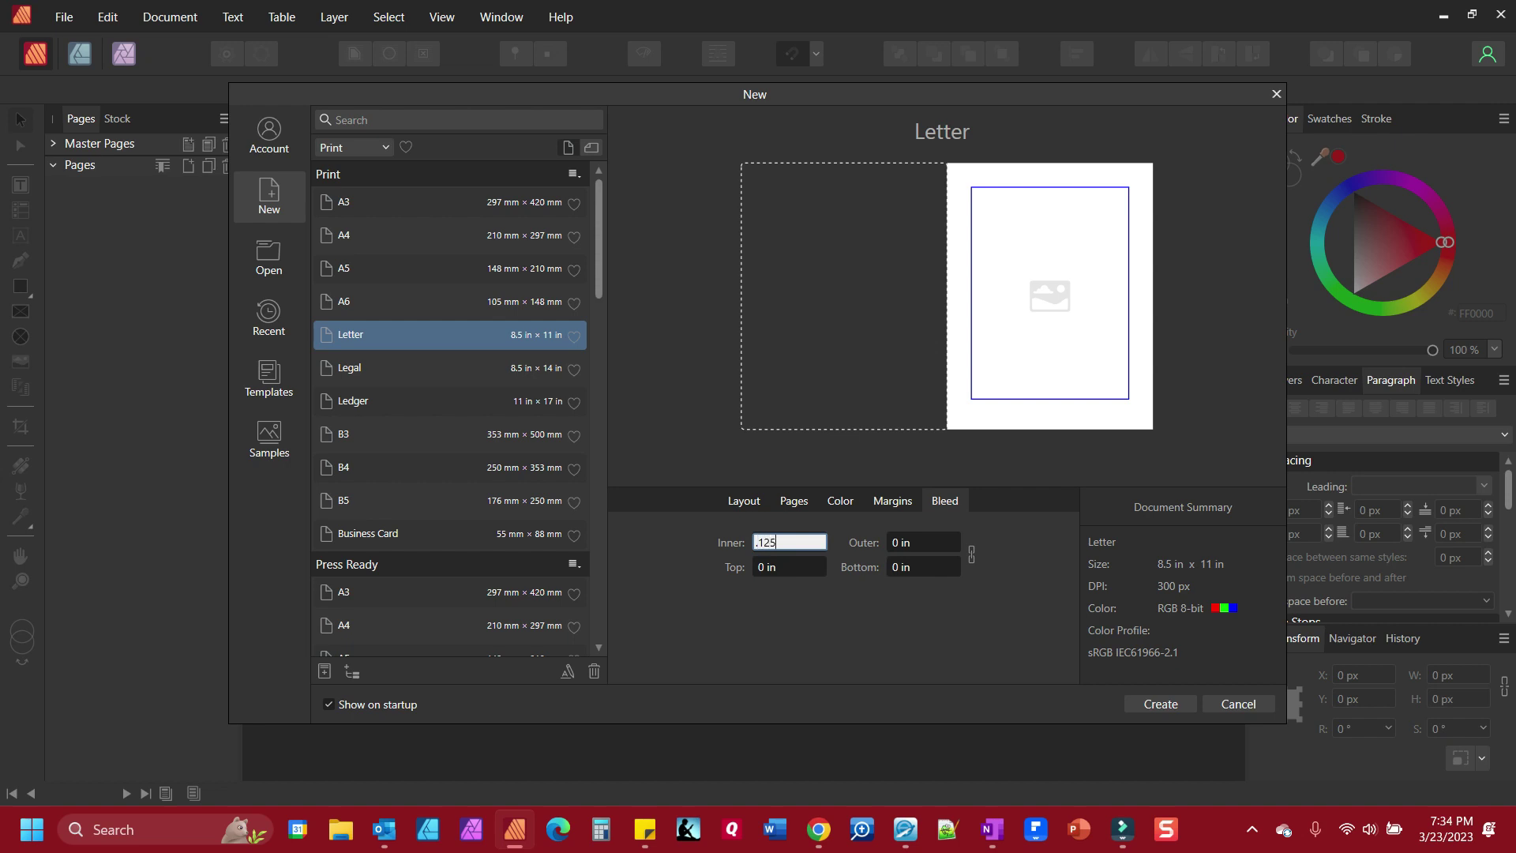
{"action": "key", "text": "Return"}
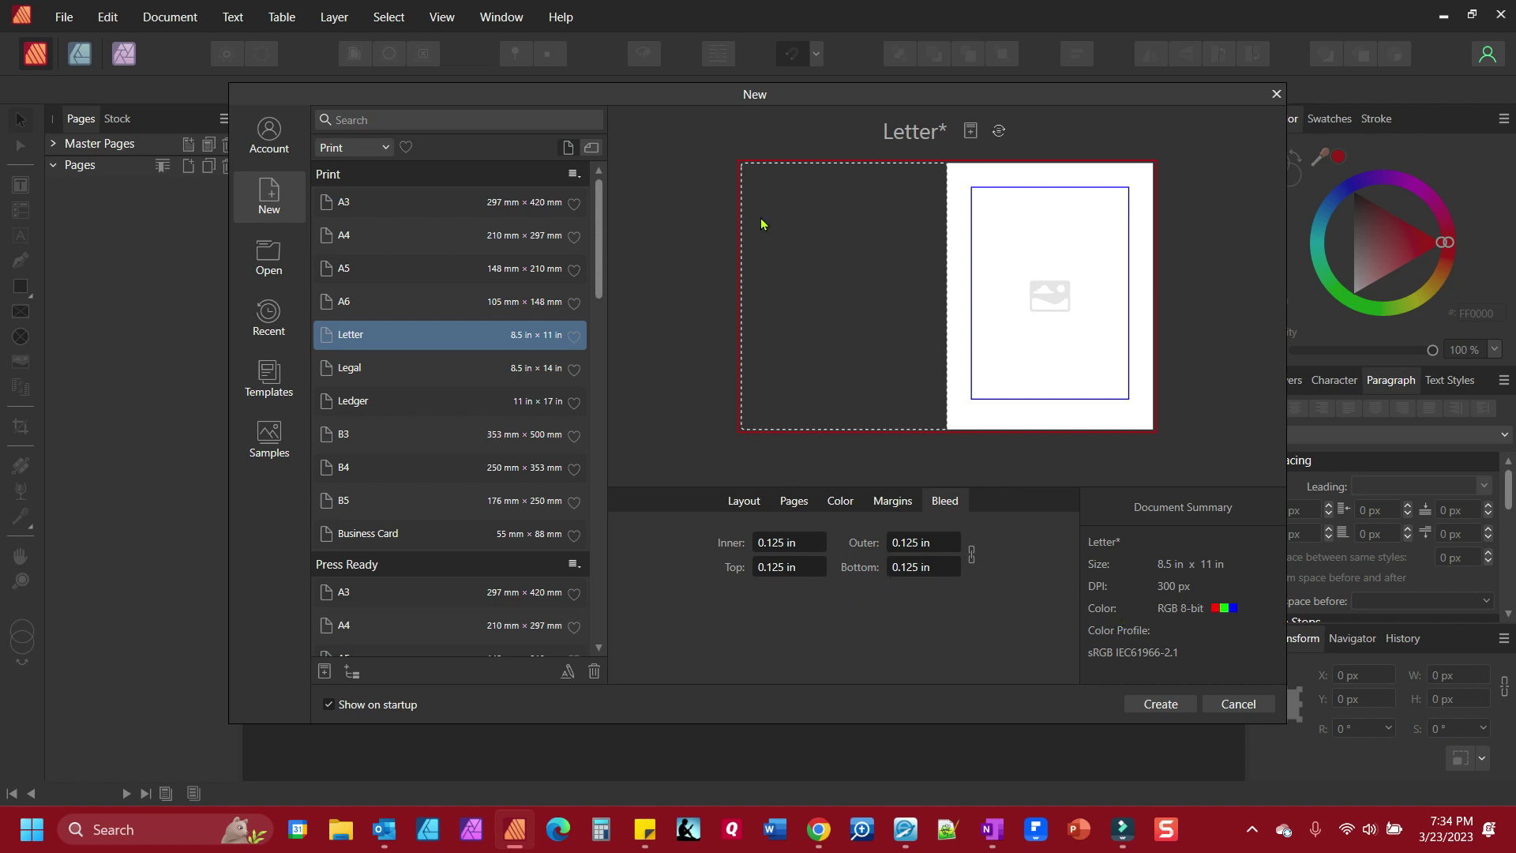
{"action": "left_click", "coordinate": [745, 503]}
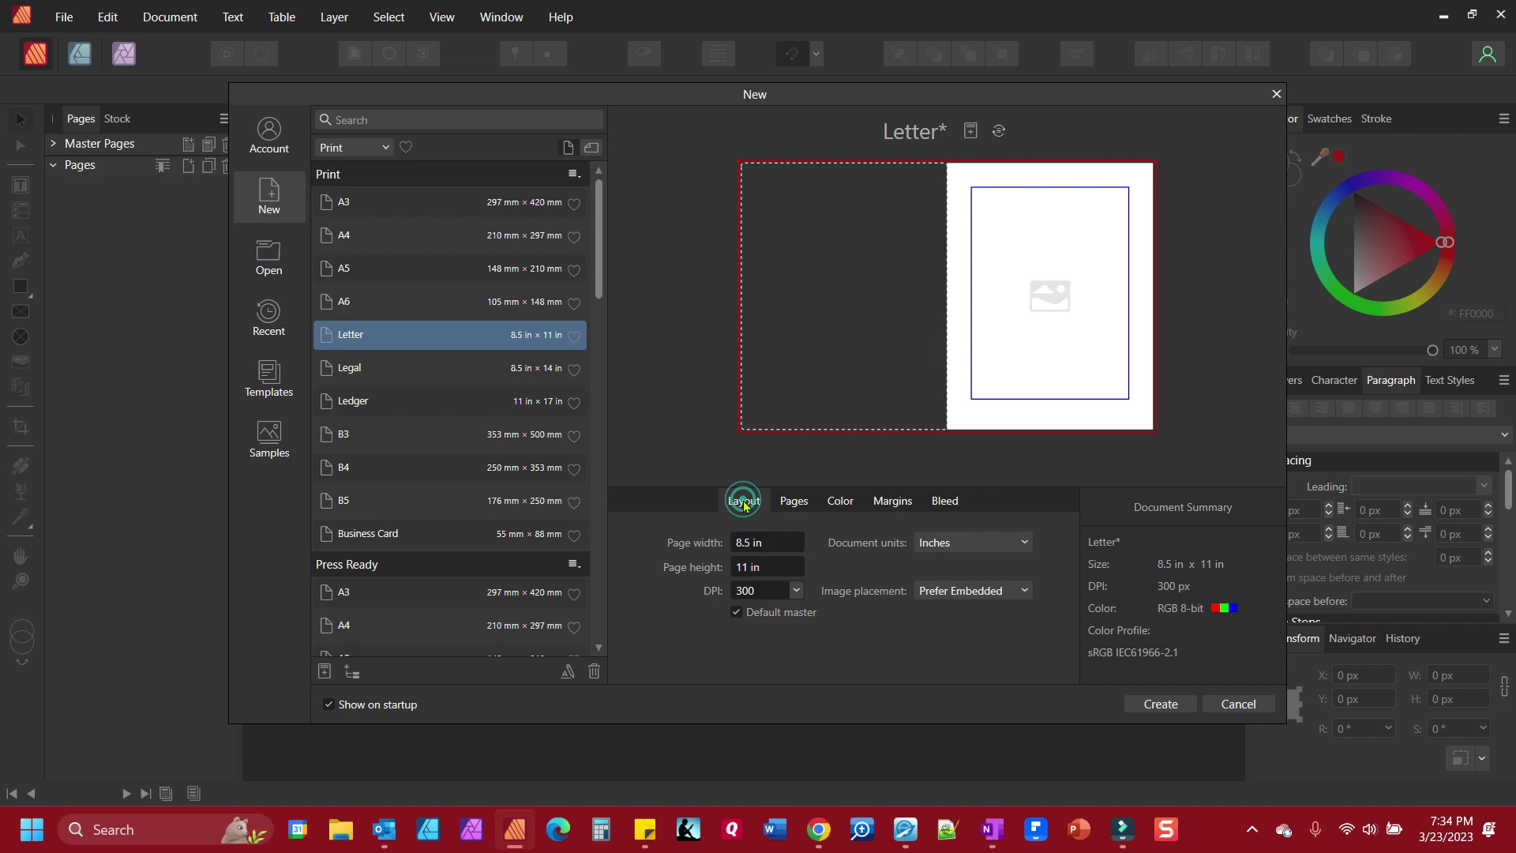
{"action": "left_click", "coordinate": [1160, 705]}
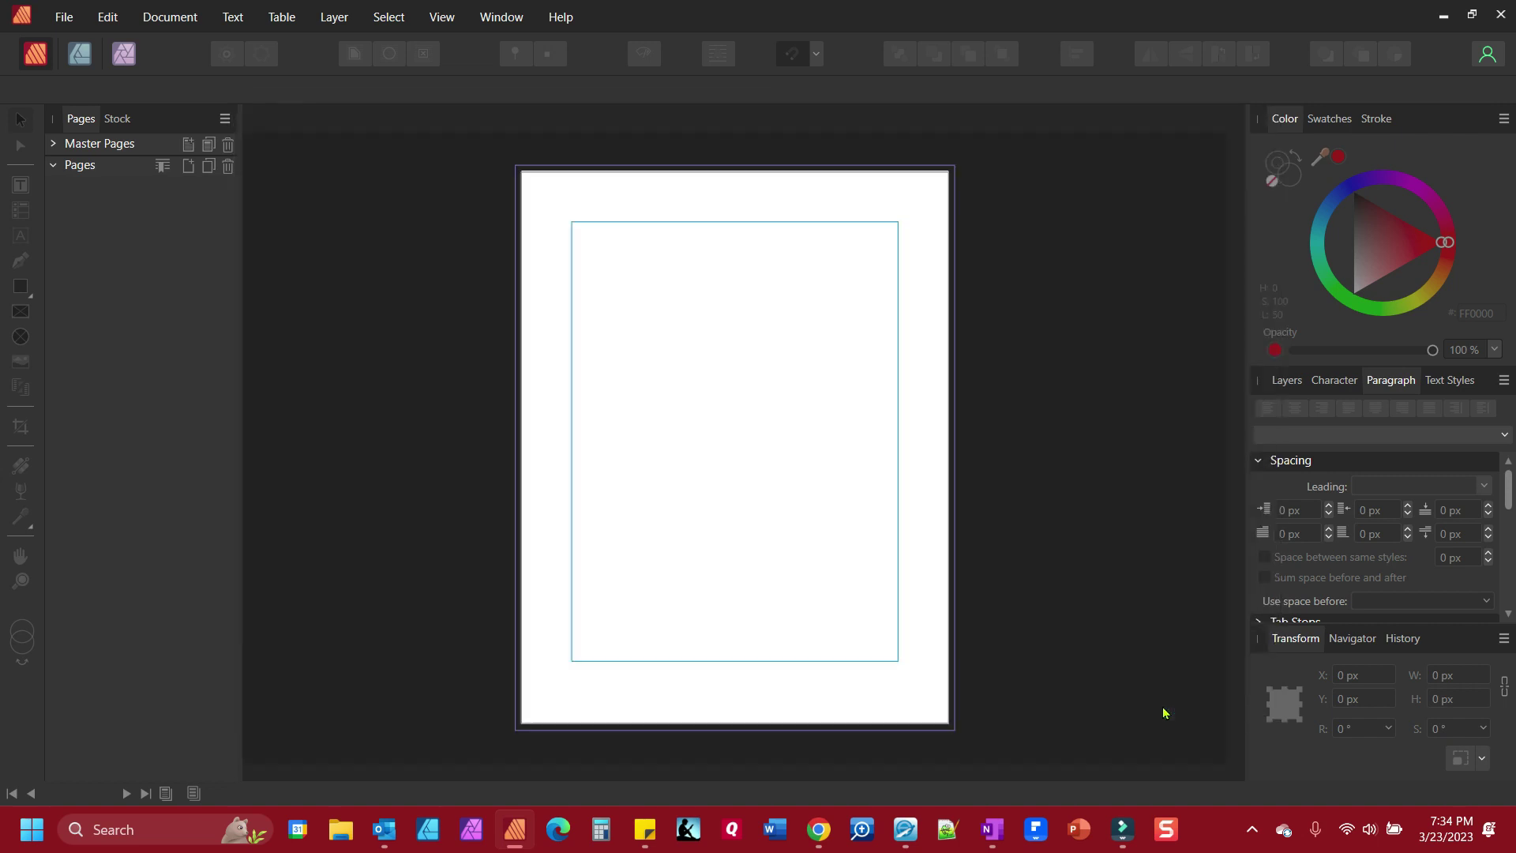